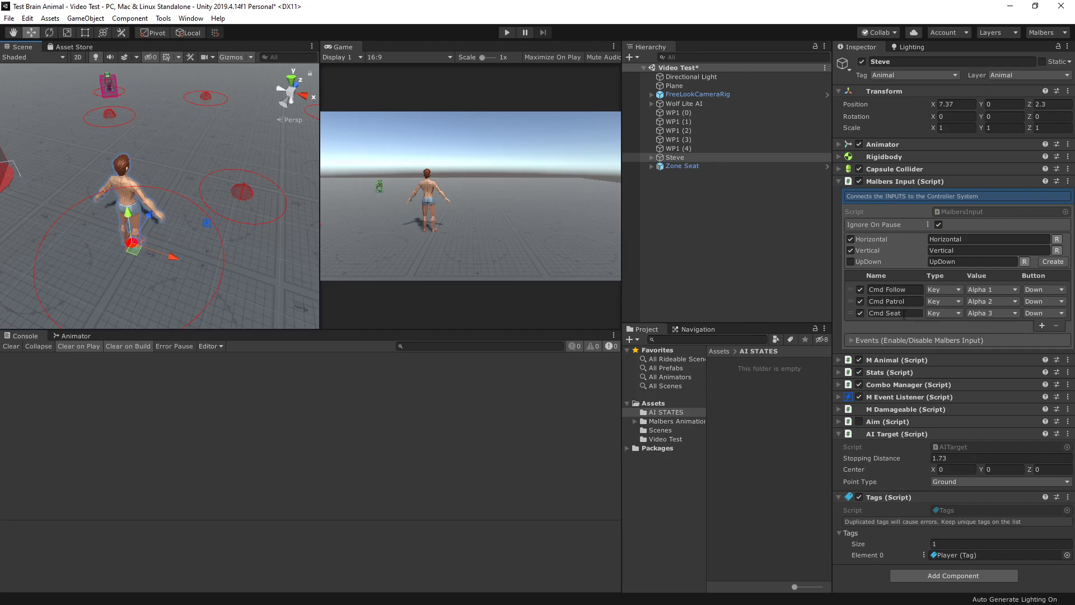
# Orbit the Scene view to bring the SEAT zone into view
pyautogui.moveTo(146, 157); pyautogui.dragTo(49, 148, button='right')
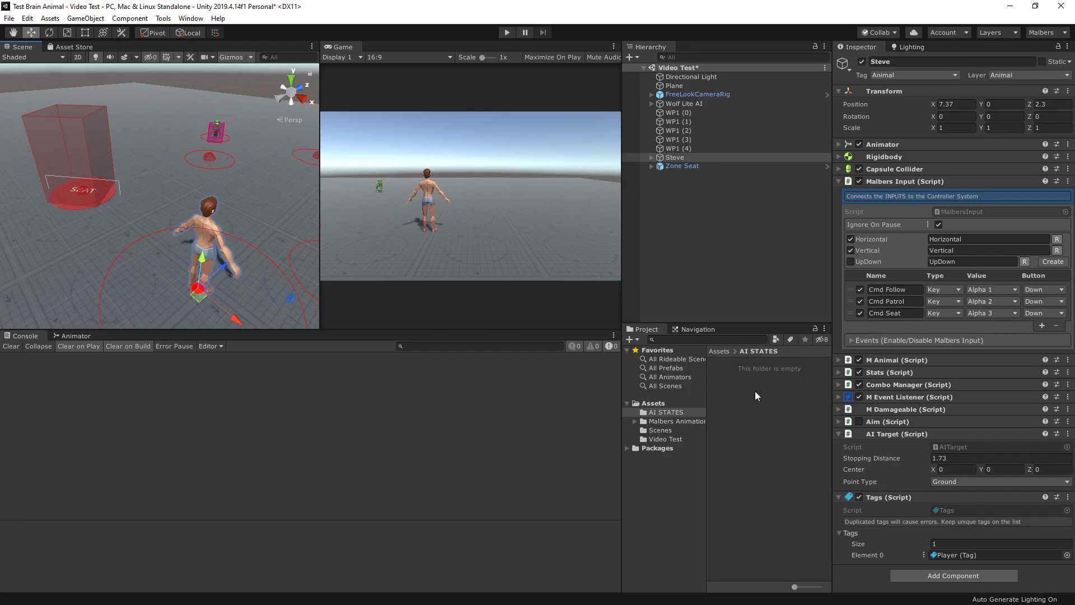
# Create an Integer variable asset named Command in AI STATES with Debug ticked, then select Steve
pyautogui.rightClick(724, 371)
pyautogui.moveTo(797, 83)
pyautogui.moveTo(895, 83)
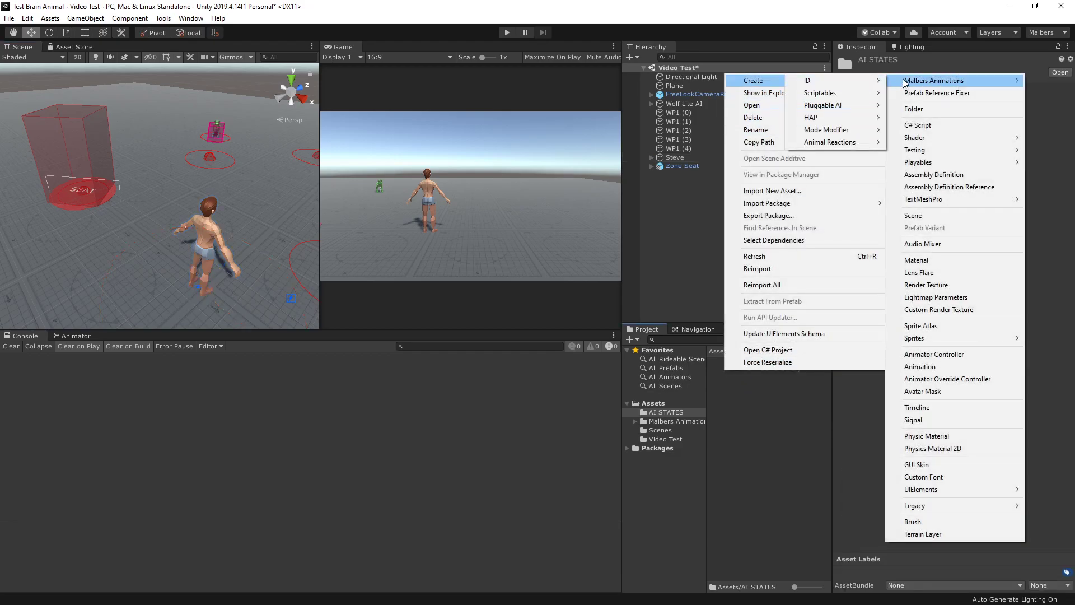
pyautogui.moveTo(916, 99)
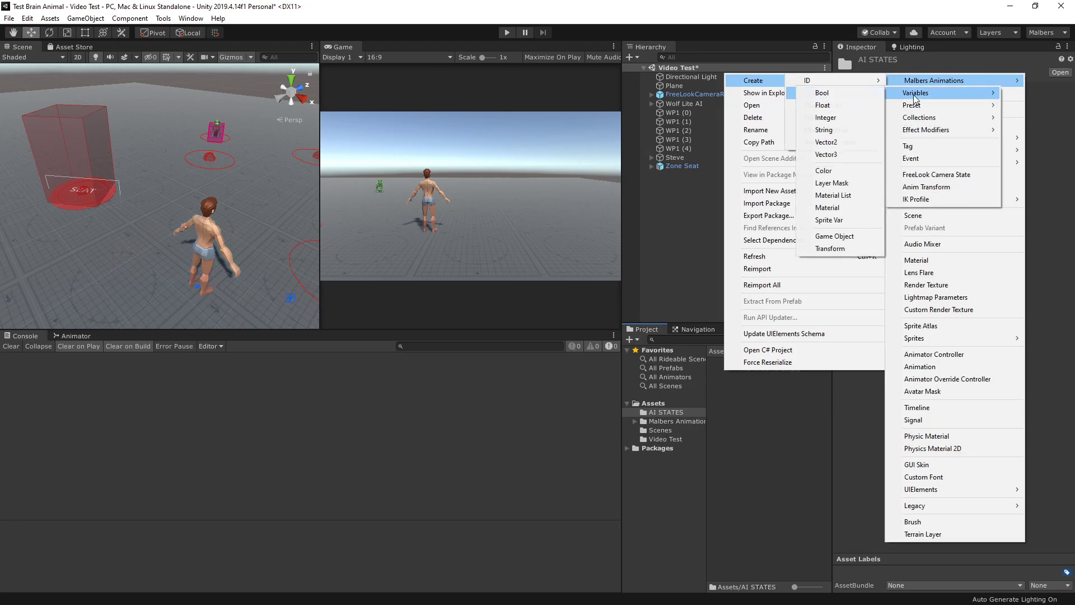
pyautogui.click(841, 115)
pyautogui.write('Command')
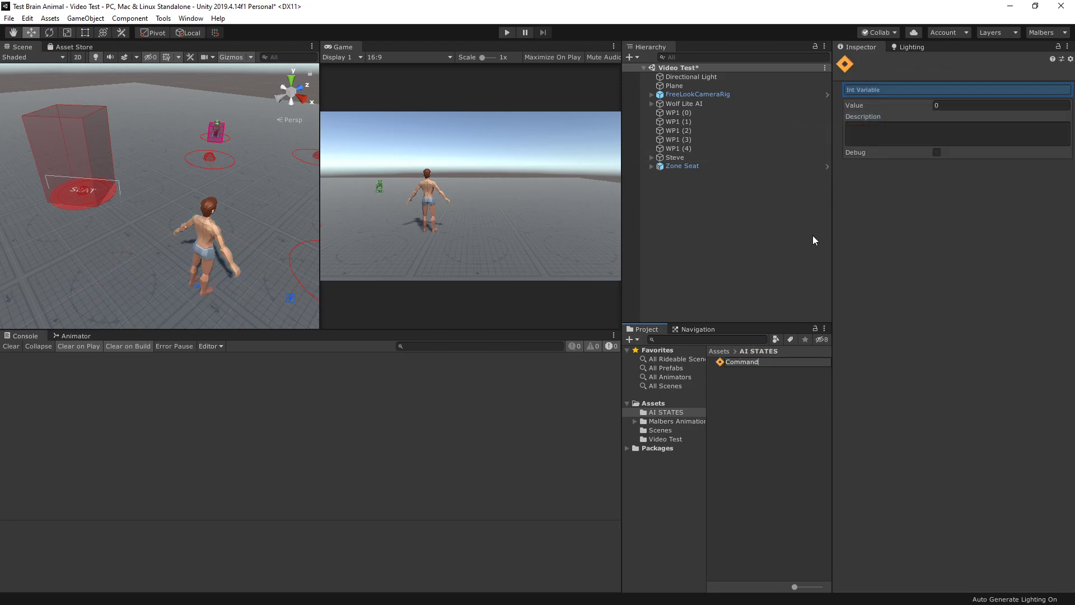
pyautogui.press('Return')
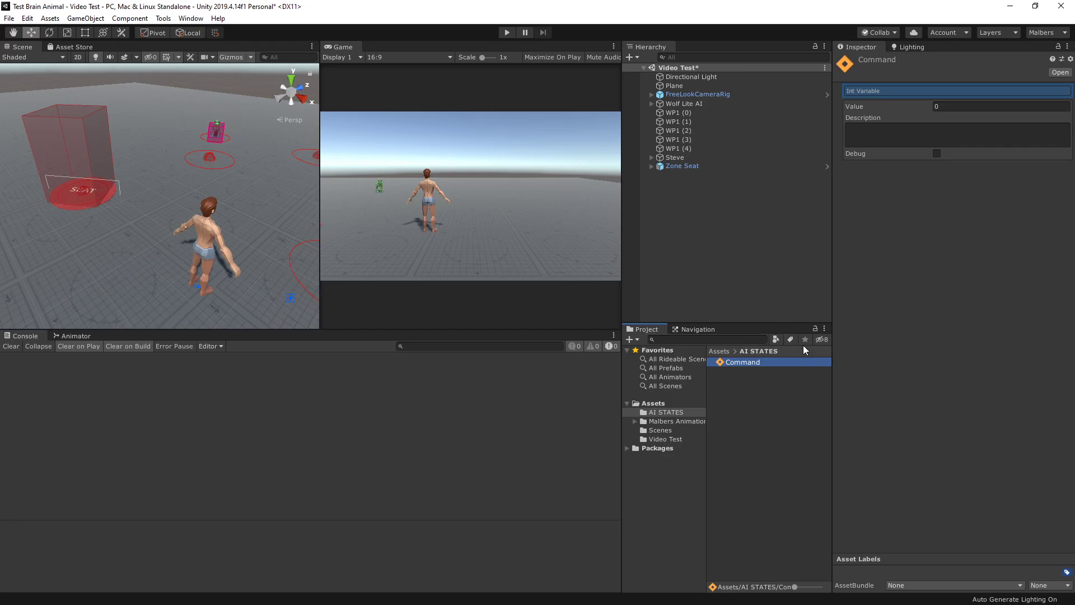
pyautogui.click(933, 155)
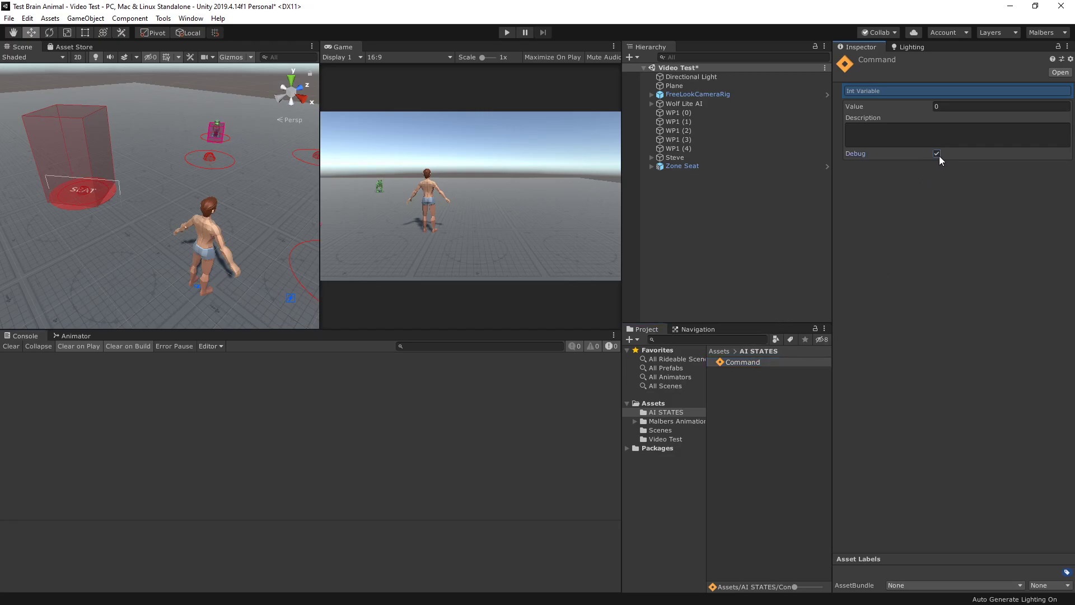
pyautogui.click(680, 160)
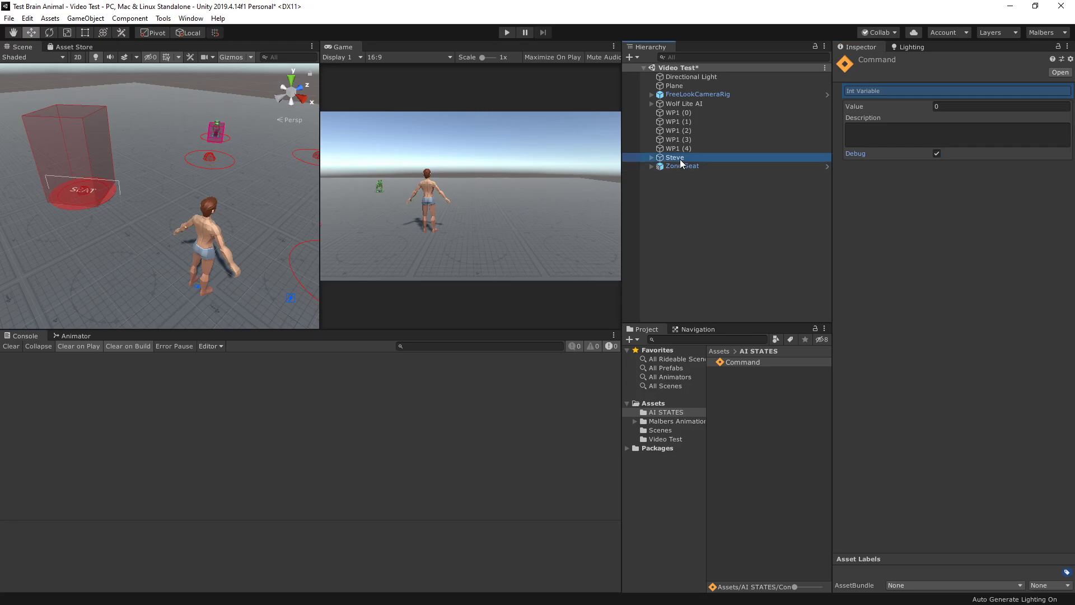
# Make Cmd Follow's input-down event set Command's int Value to 1
pyautogui.click(853, 295)
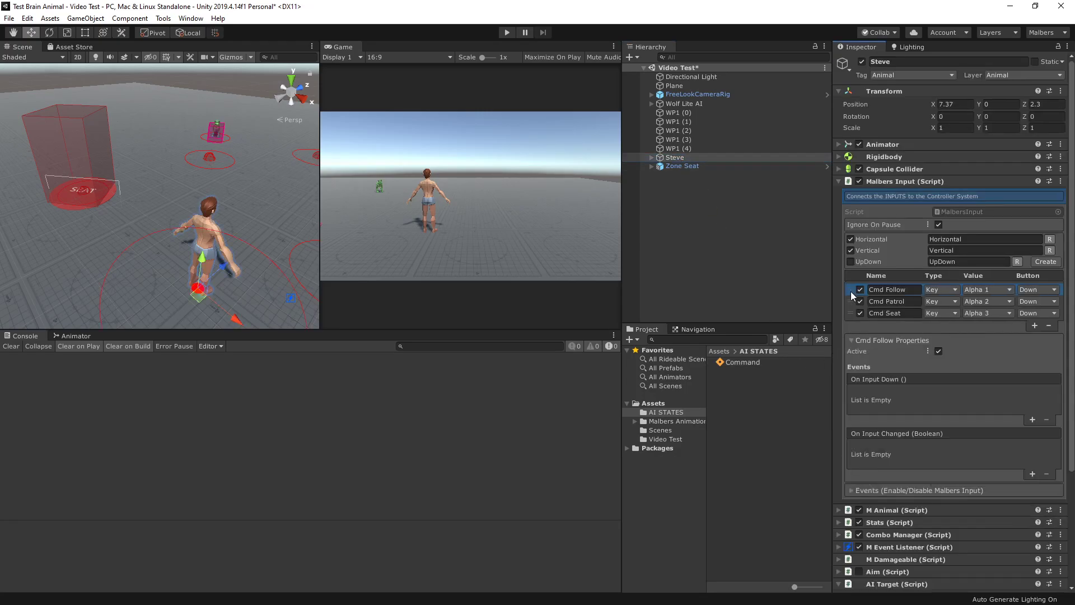
pyautogui.click(1032, 420)
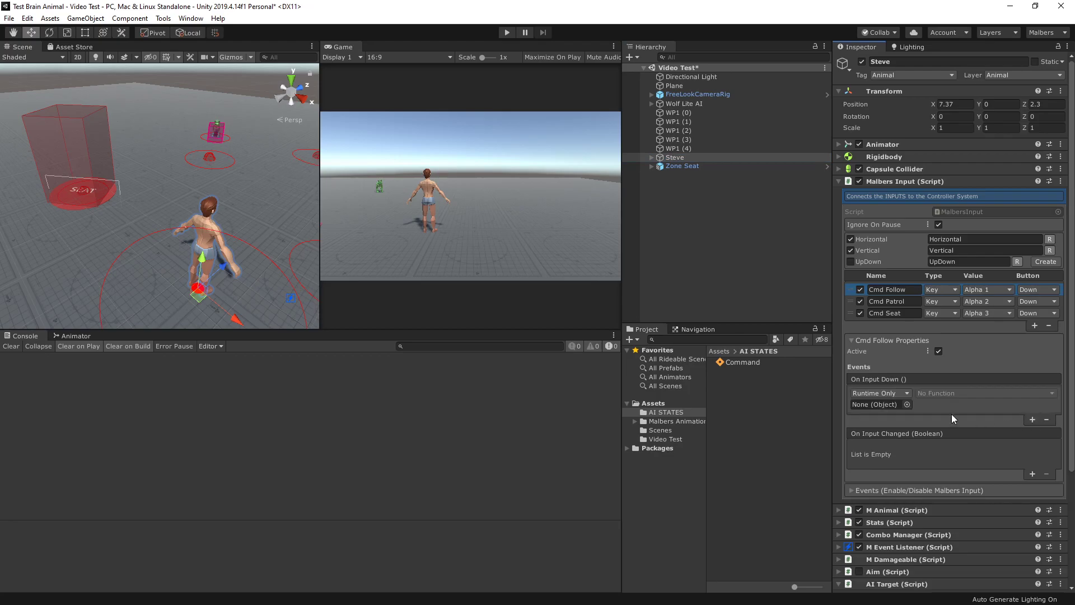
pyautogui.moveTo(744, 361); pyautogui.dragTo(876, 405)
pyautogui.click(951, 393)
pyautogui.moveTo(942, 423)
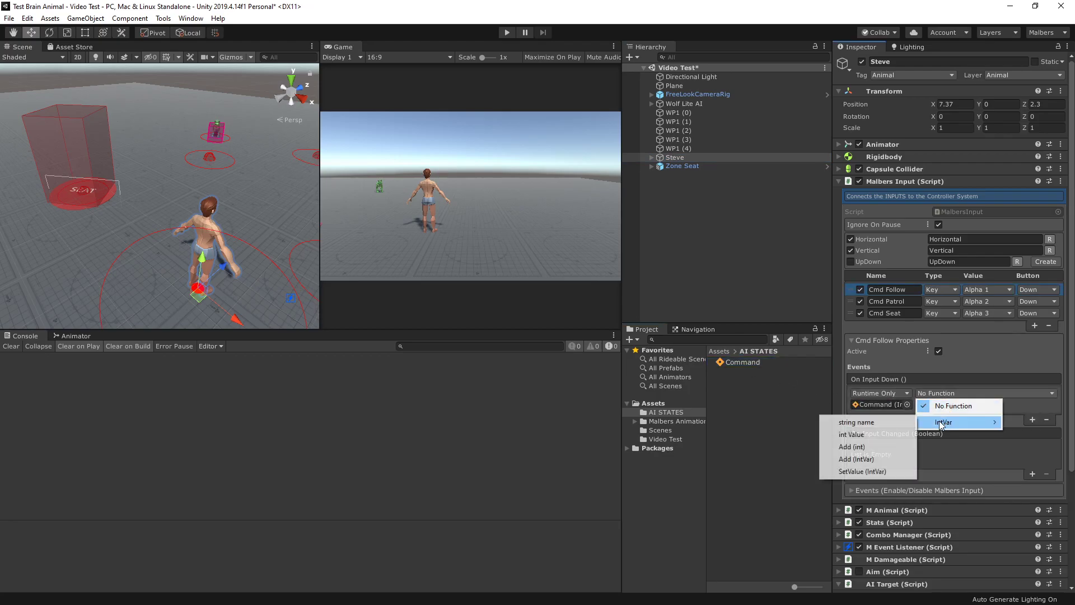
pyautogui.click(865, 434)
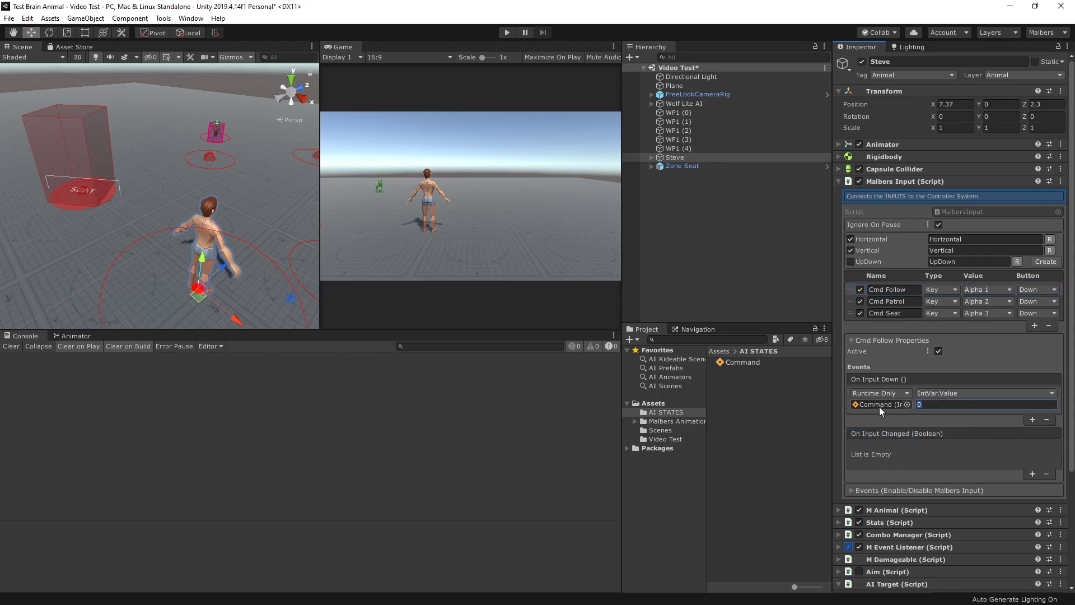
# Make Cmd Patrol's input-down event set Command's int Value to 2
pyautogui.click(850, 302)
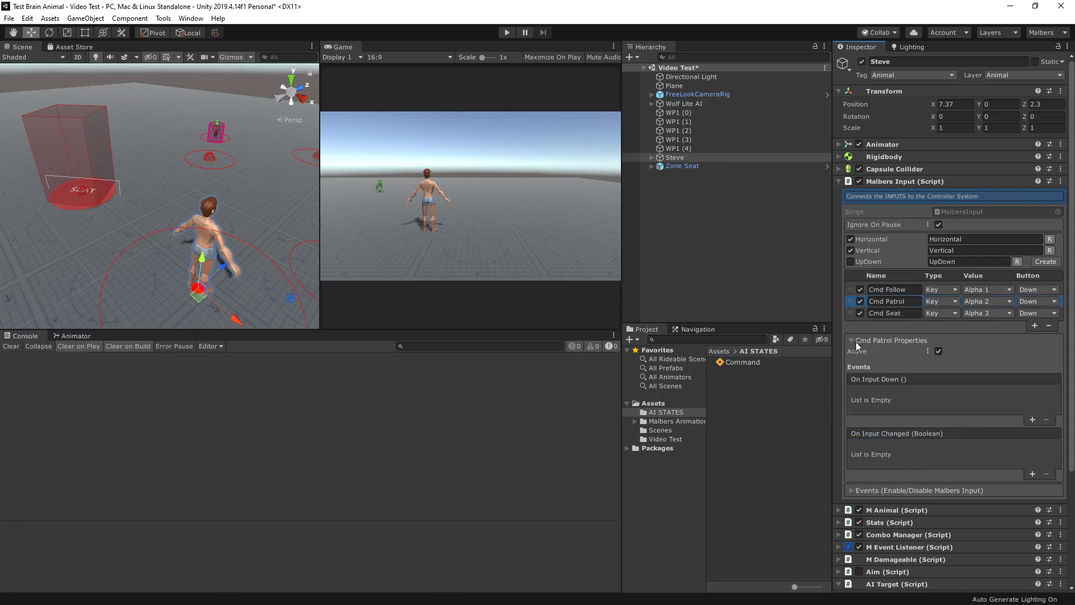
pyautogui.click(1032, 420)
pyautogui.moveTo(741, 362); pyautogui.dragTo(866, 402)
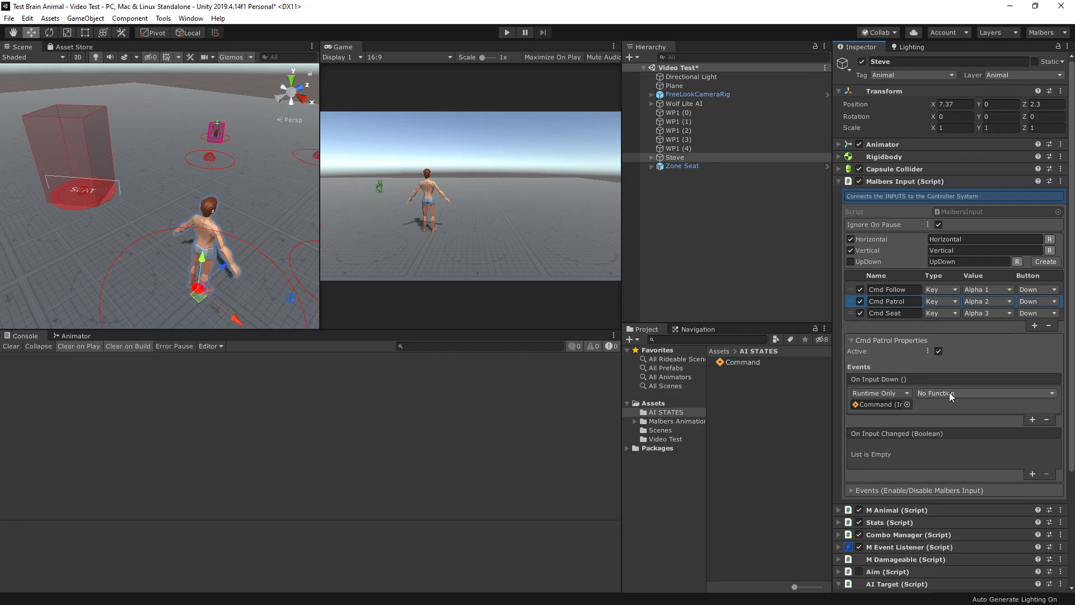
pyautogui.click(949, 392)
pyautogui.moveTo(946, 422)
pyautogui.click(873, 435)
pyautogui.click(920, 405)
pyautogui.write('2')
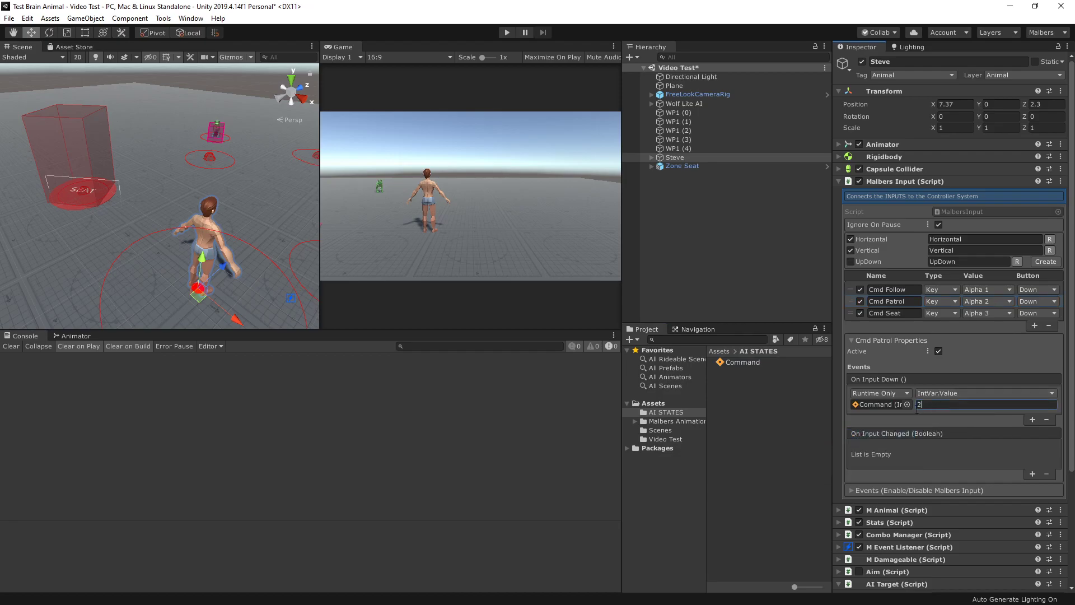
# Make Cmd Seat's input-down event set Command's int Value to 3, then deselect Steve
pyautogui.click(855, 321)
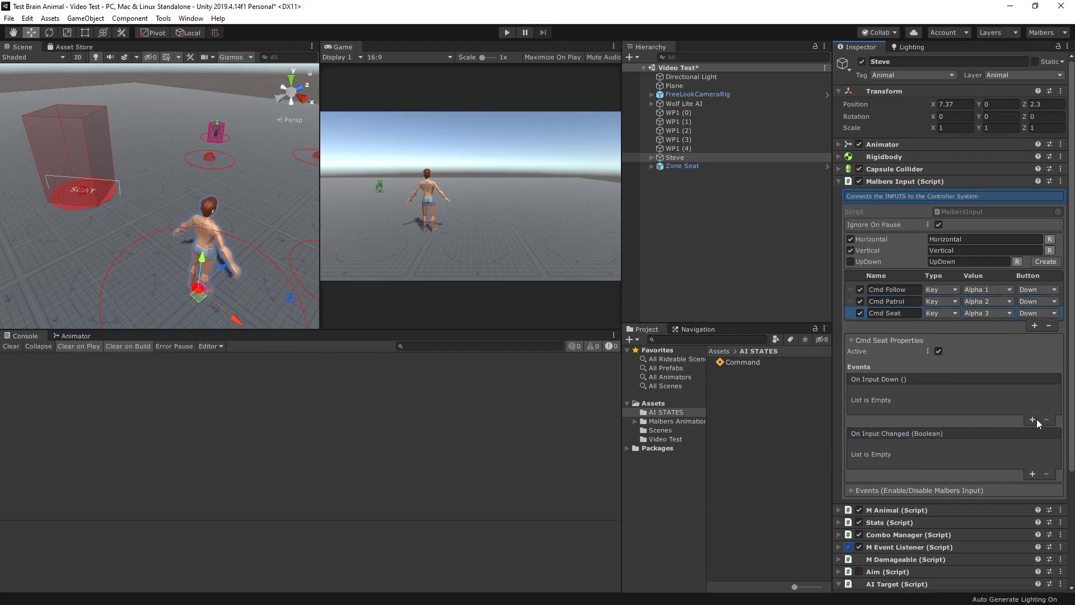
pyautogui.moveTo(750, 363); pyautogui.dragTo(875, 404)
pyautogui.click(953, 393)
pyautogui.moveTo(943, 422)
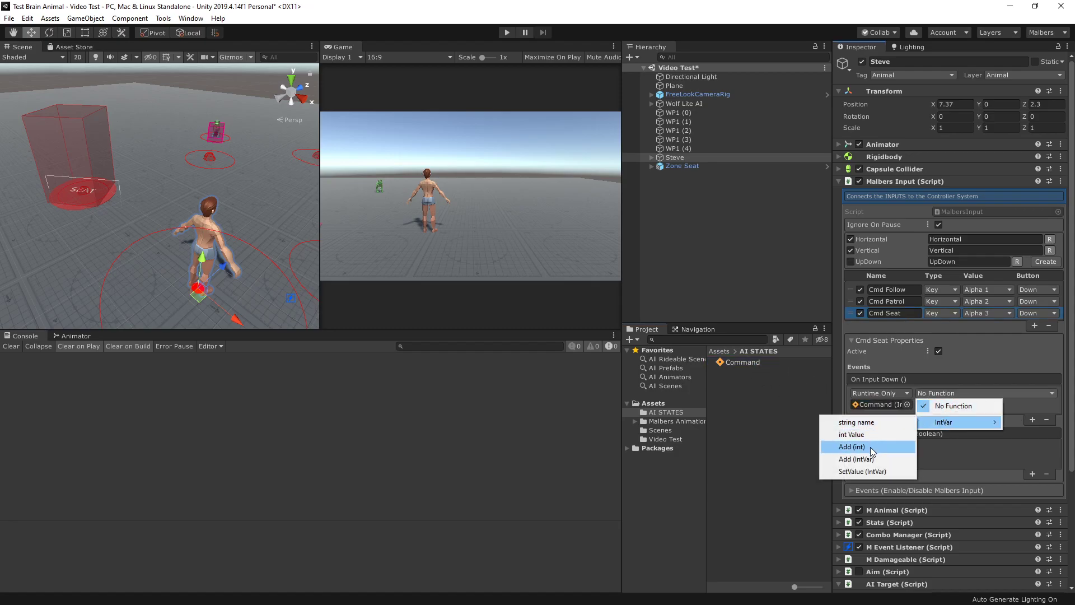
pyautogui.click(856, 435)
pyautogui.click(959, 408)
pyautogui.write('3')
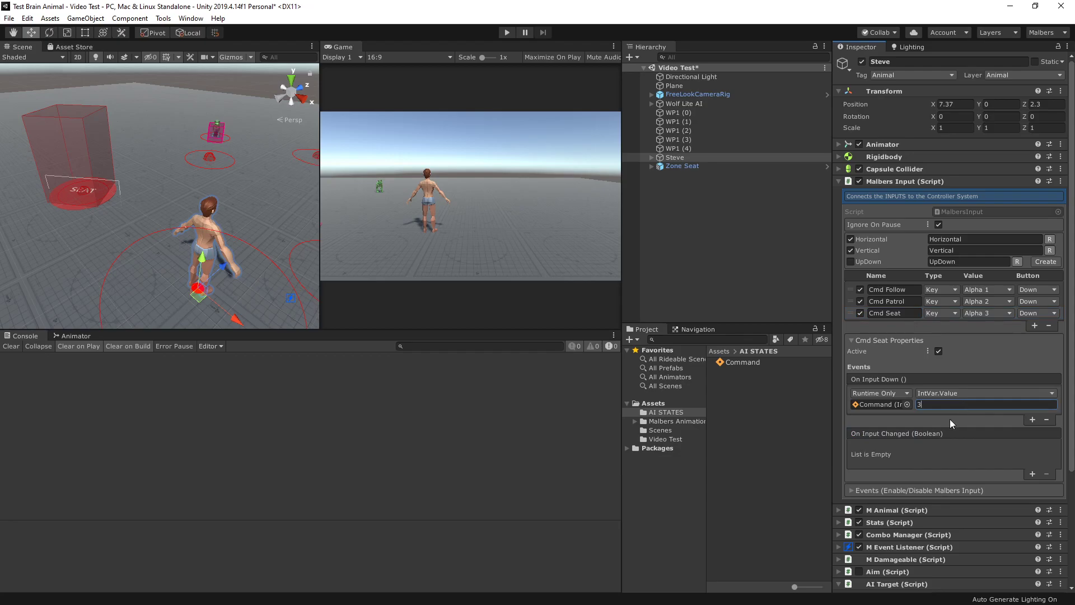
pyautogui.click(817, 418)
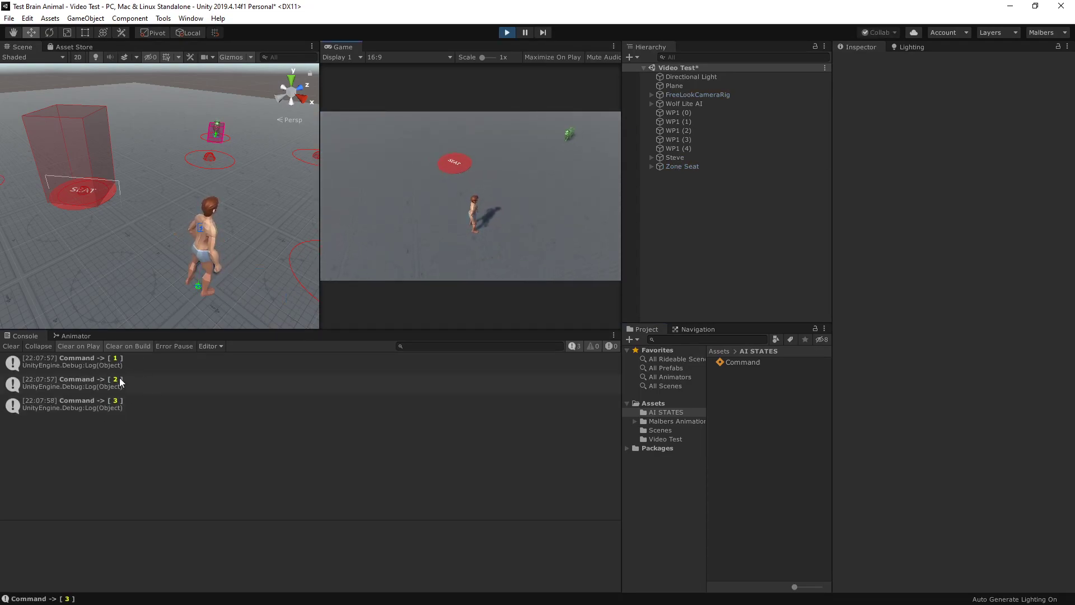
# Watch the Command asset reach 1, 2 and 3 in Play mode, then stop and clear the Console
pyautogui.click(760, 363)
pyautogui.click(486, 164)
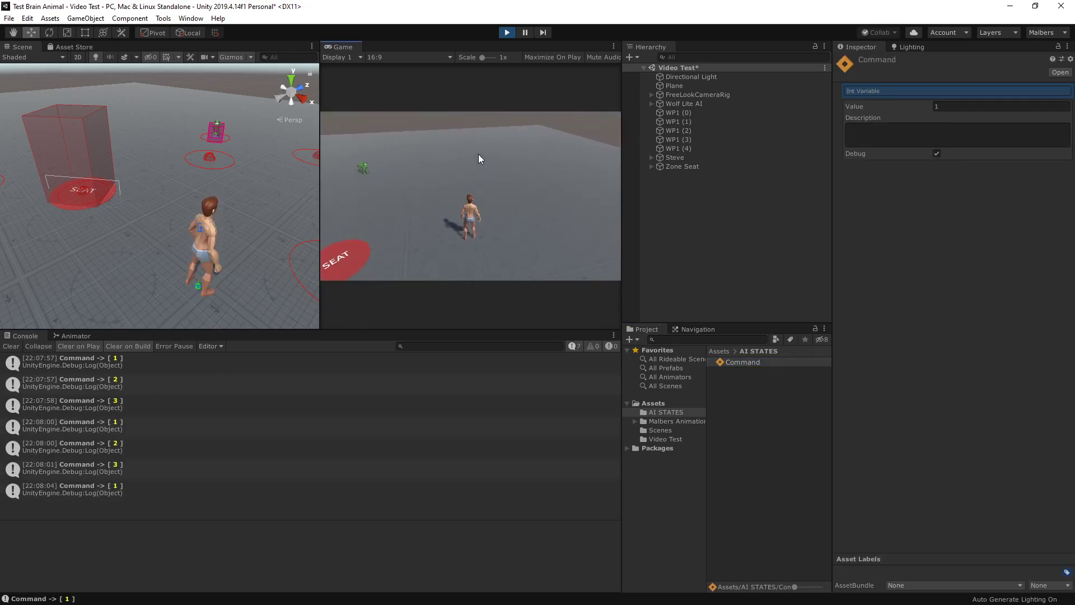
pyautogui.click(506, 34)
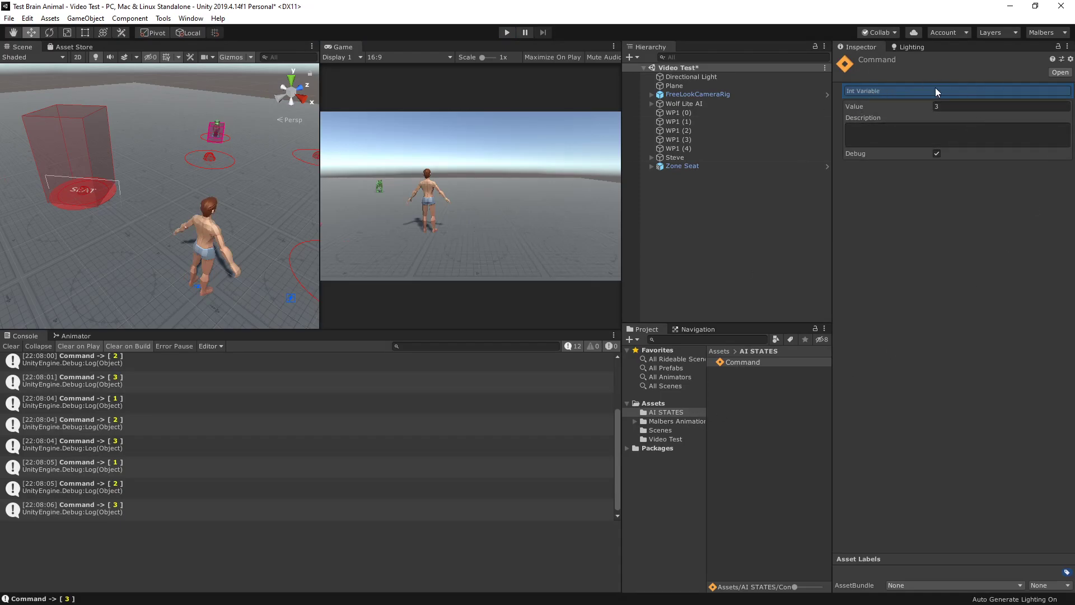
pyautogui.click(16, 346)
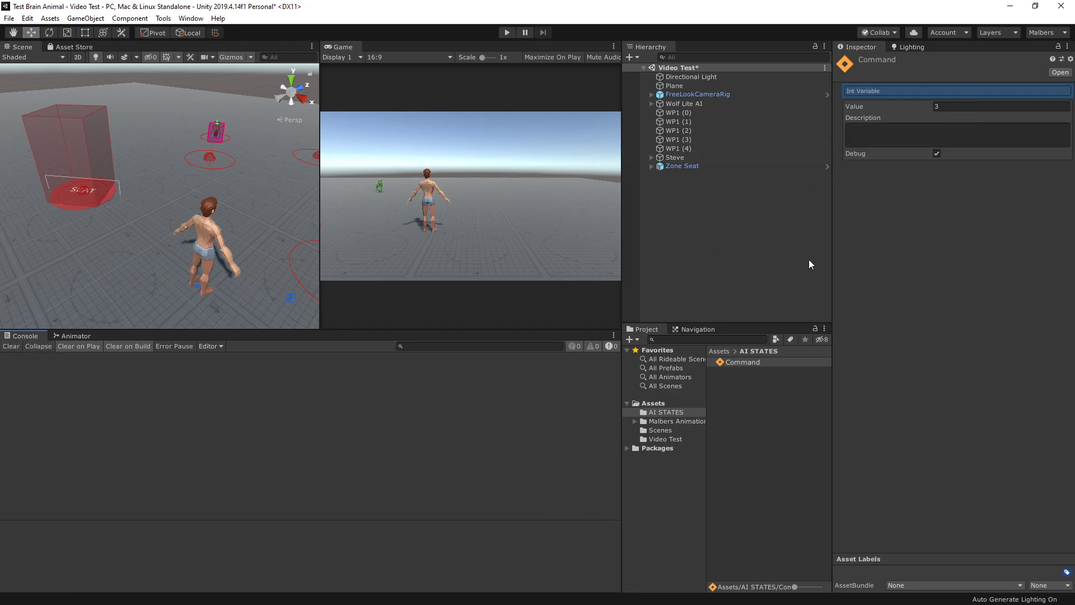
pyautogui.click(694, 196)
# Create an empty scene object named Reset
pyautogui.rightClick(671, 186)
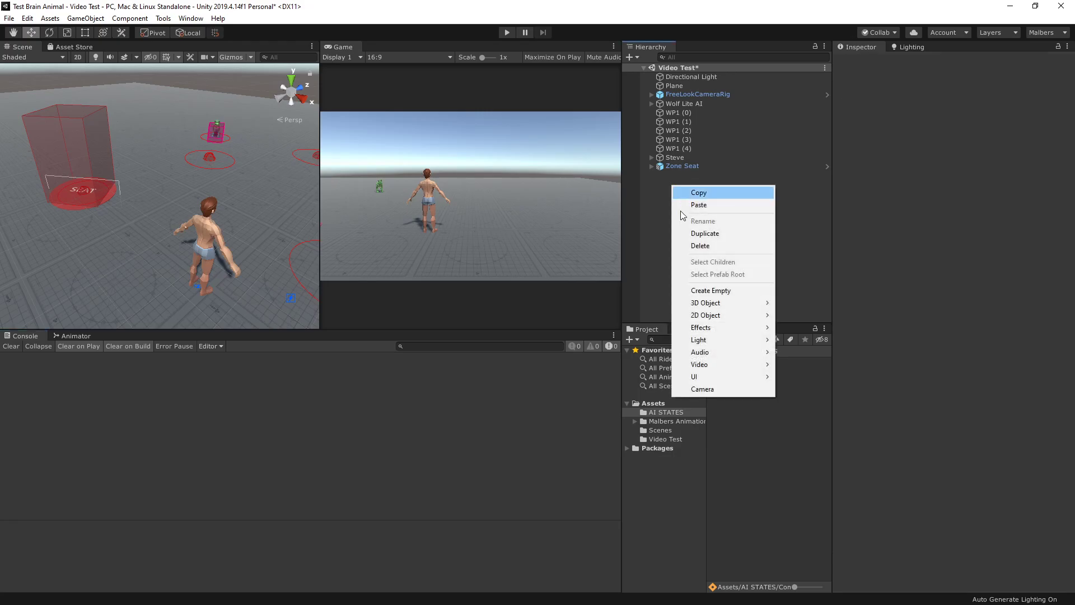
pyautogui.click(707, 290)
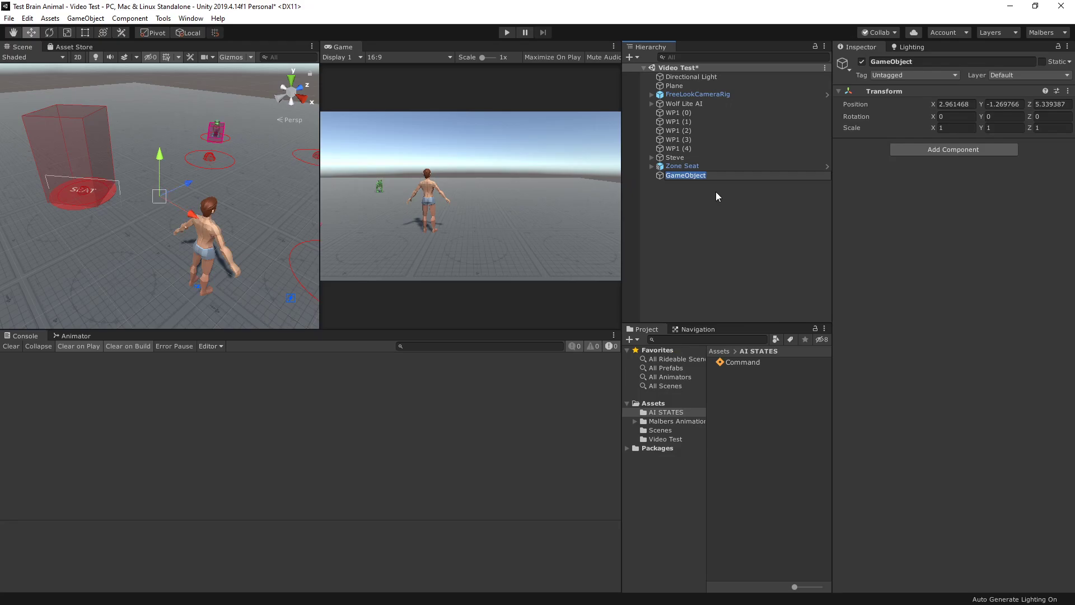
pyautogui.write('Reset')
pyautogui.press('Return')
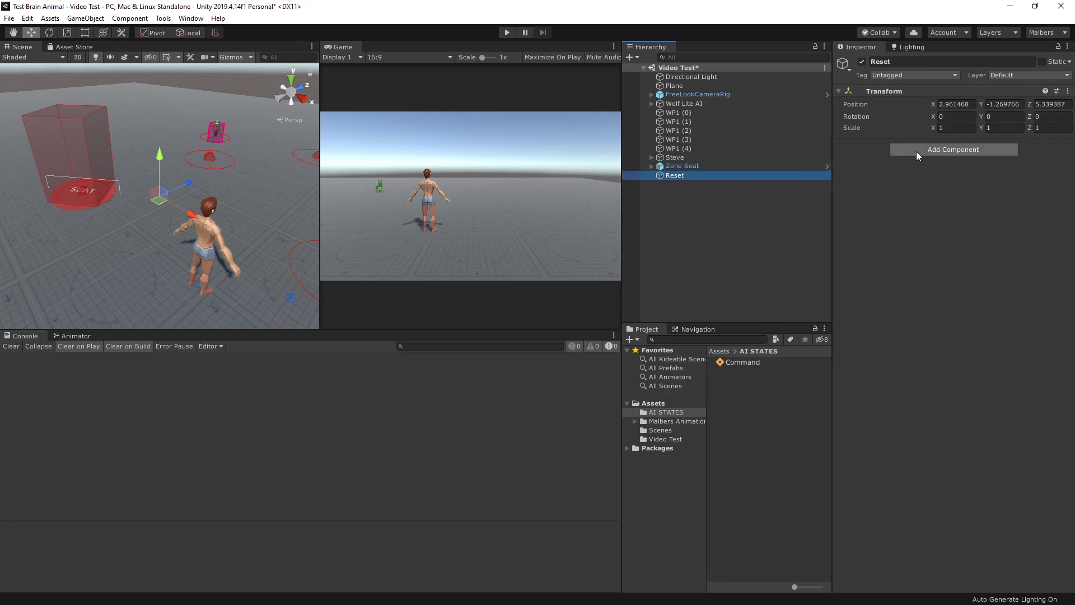
# Add Reset Scriptable Vars to Reset, list Command in it, and tick Reset on Disable
pyautogui.click(916, 151)
pyautogui.write('reset')
pyautogui.click(926, 191)
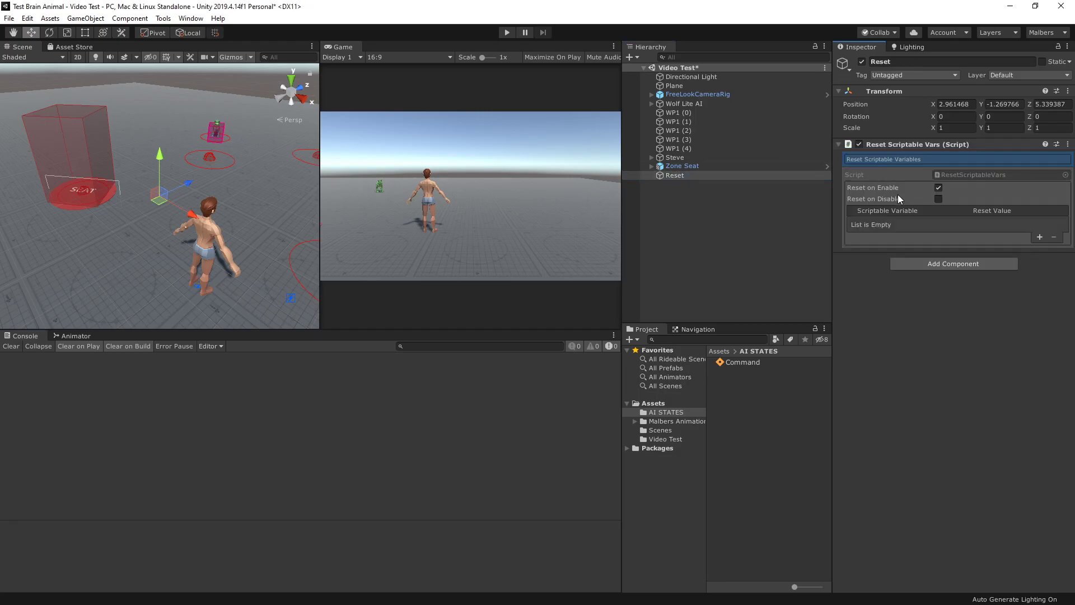
pyautogui.click(1039, 237)
pyautogui.moveTo(753, 361); pyautogui.dragTo(878, 230)
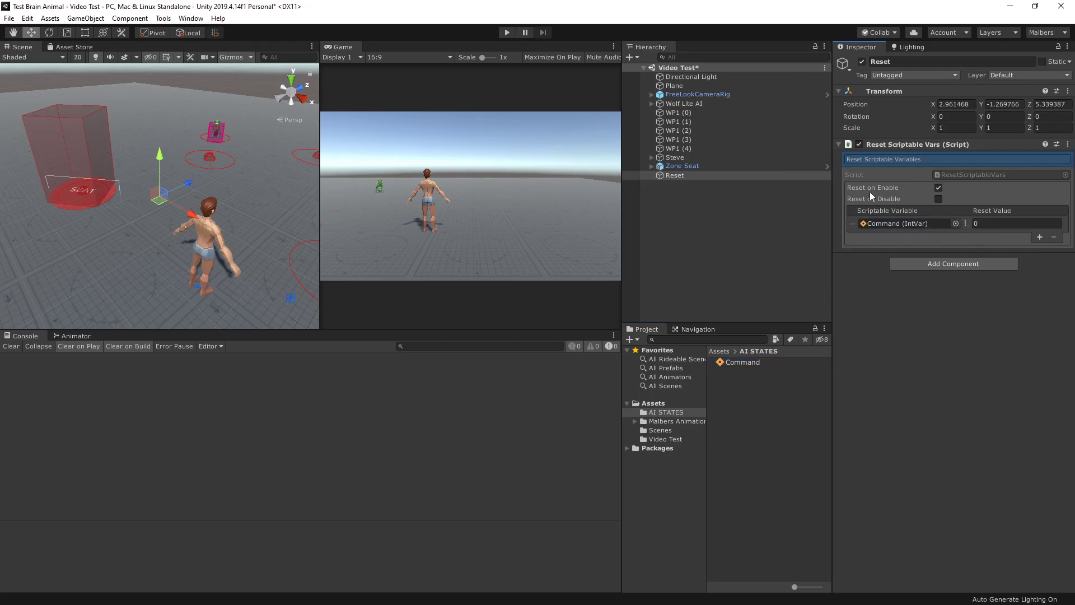
pyautogui.moveTo(862, 192)
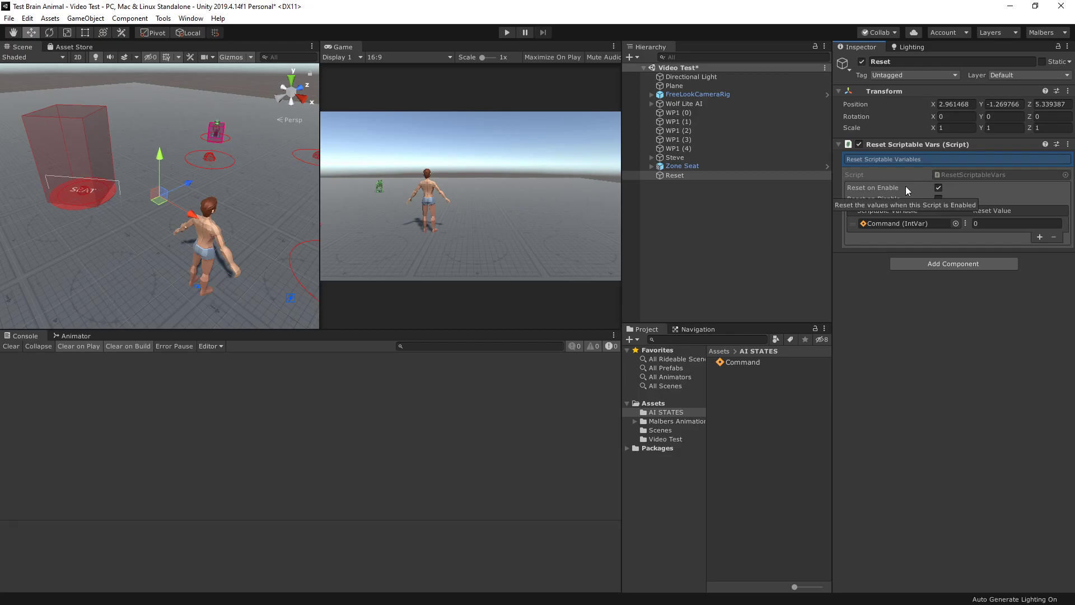
pyautogui.click(938, 199)
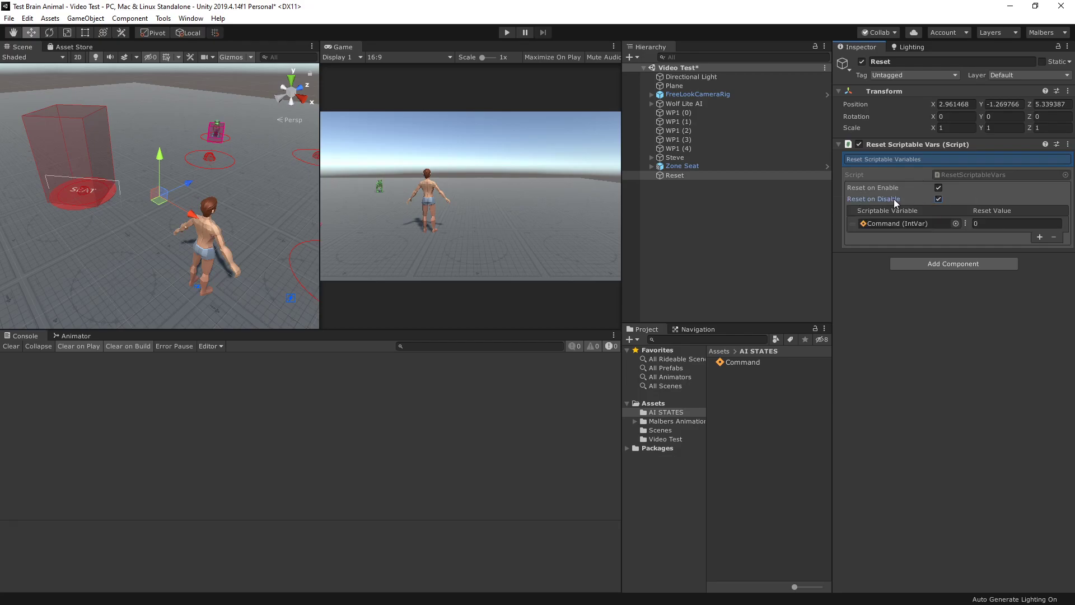
# Play and stop the scene to see Command logged as 0, clear the Console, then select Command
pyautogui.click(508, 33)
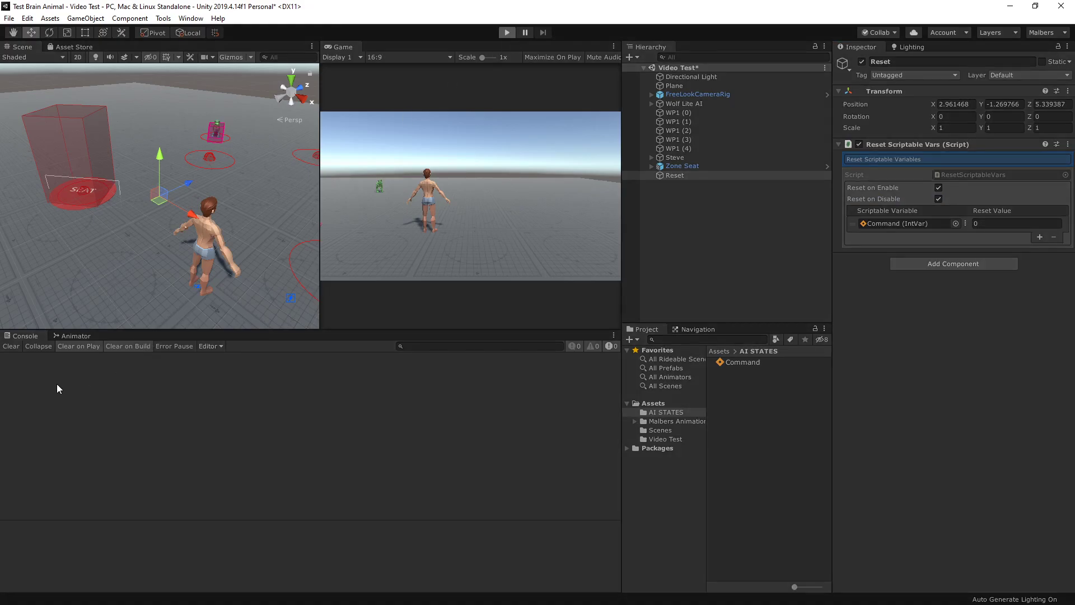
pyautogui.click(505, 36)
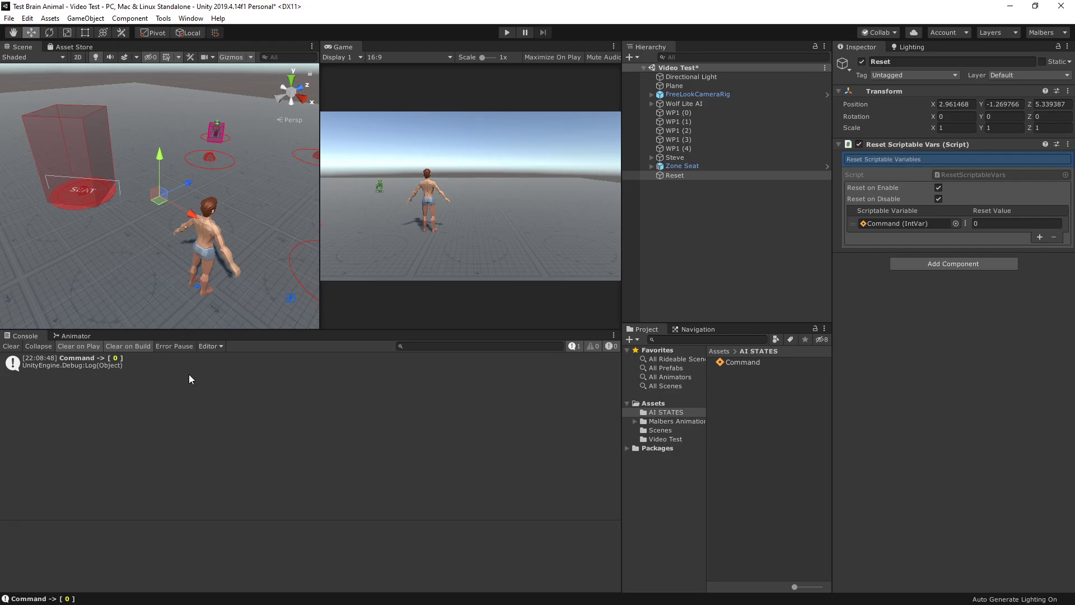
pyautogui.click(10, 346)
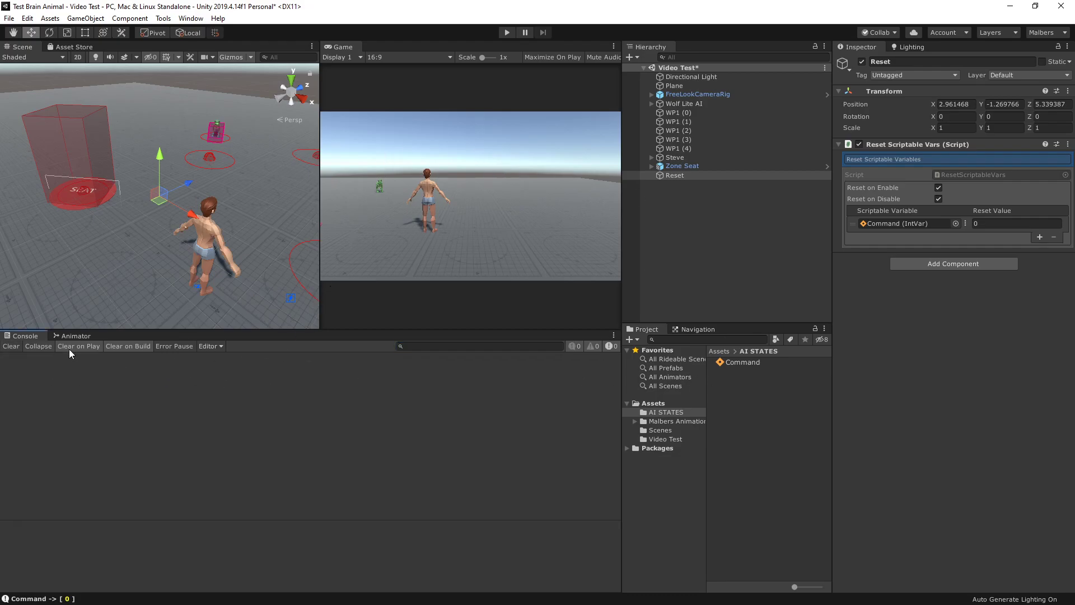
pyautogui.click(747, 364)
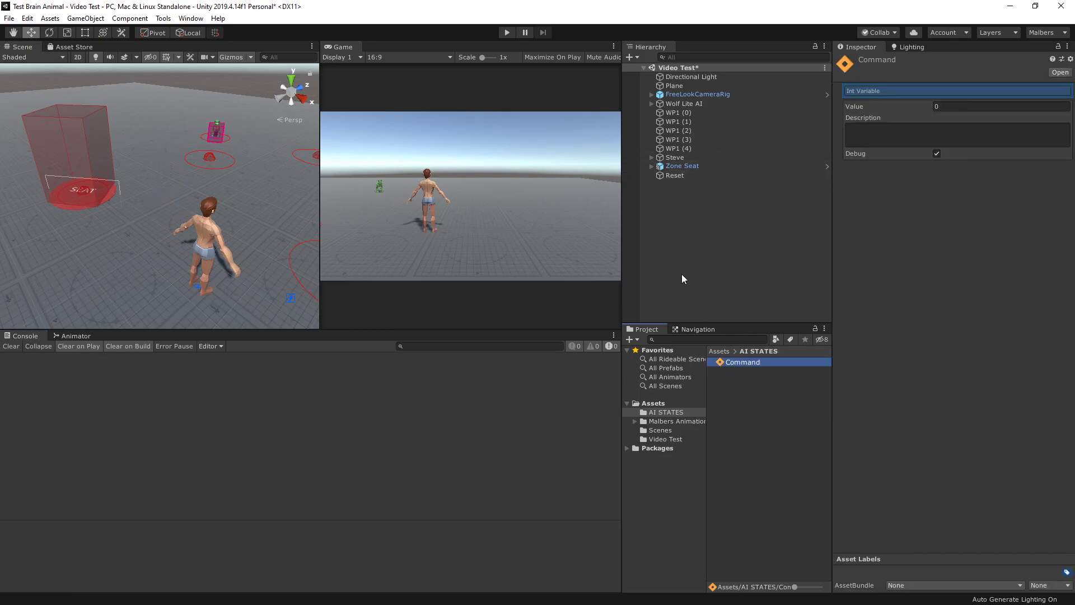
# Create a Pluggable AI State asset named Patrol in the AI STATES folder
pyautogui.keyDown('alt'); pyautogui.moveTo(220, 137); pyautogui.dragTo(280, 174); pyautogui.keyUp('alt')
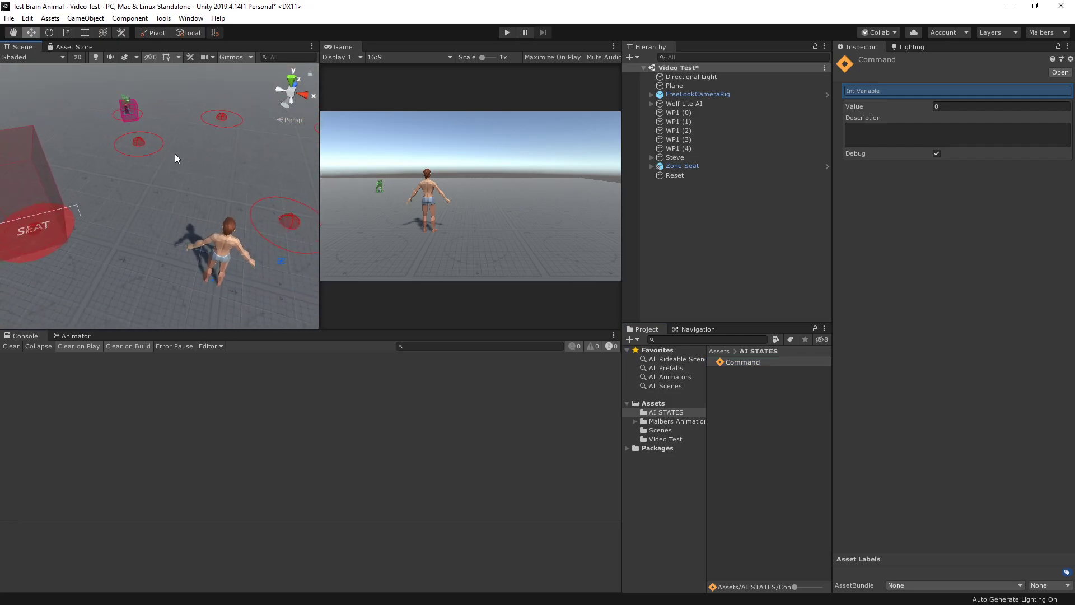
pyautogui.click(719, 396)
pyautogui.rightClick(737, 405)
pyautogui.moveTo(880, 117)
pyautogui.moveTo(937, 114)
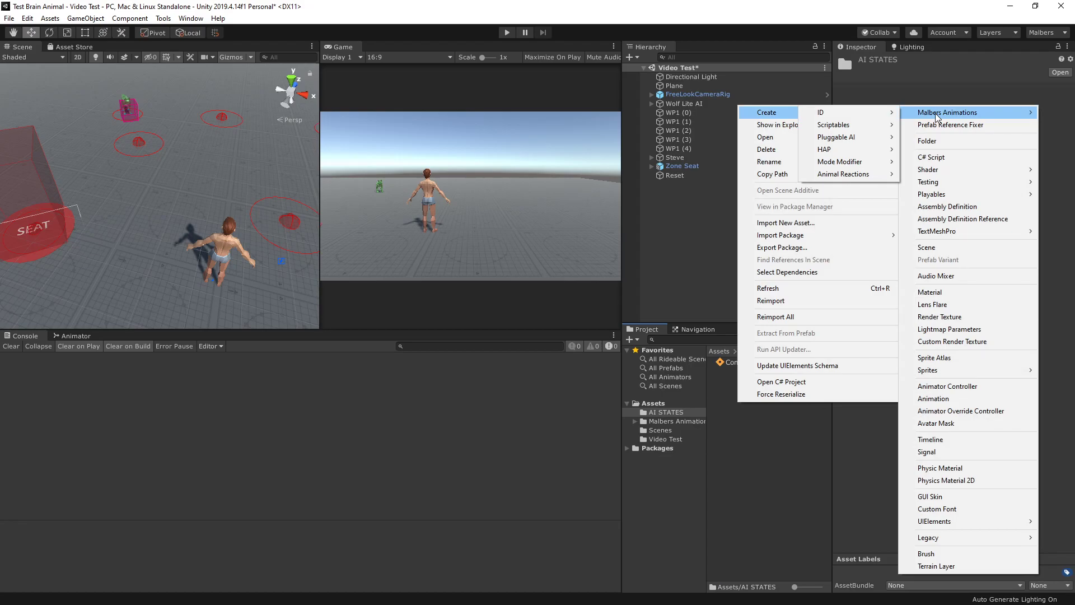
pyautogui.moveTo(840, 141)
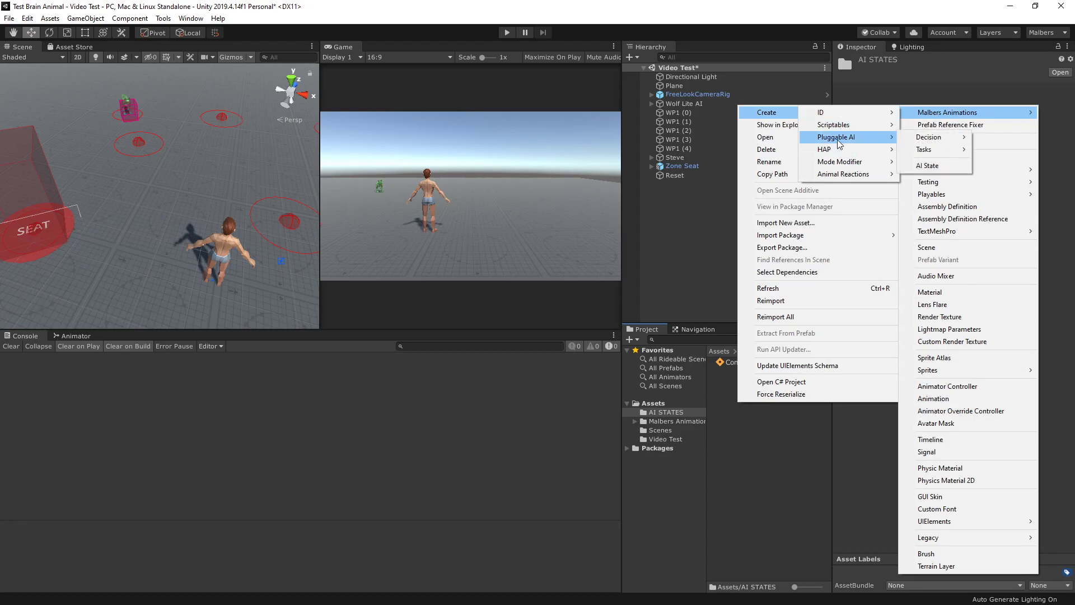
pyautogui.click(930, 165)
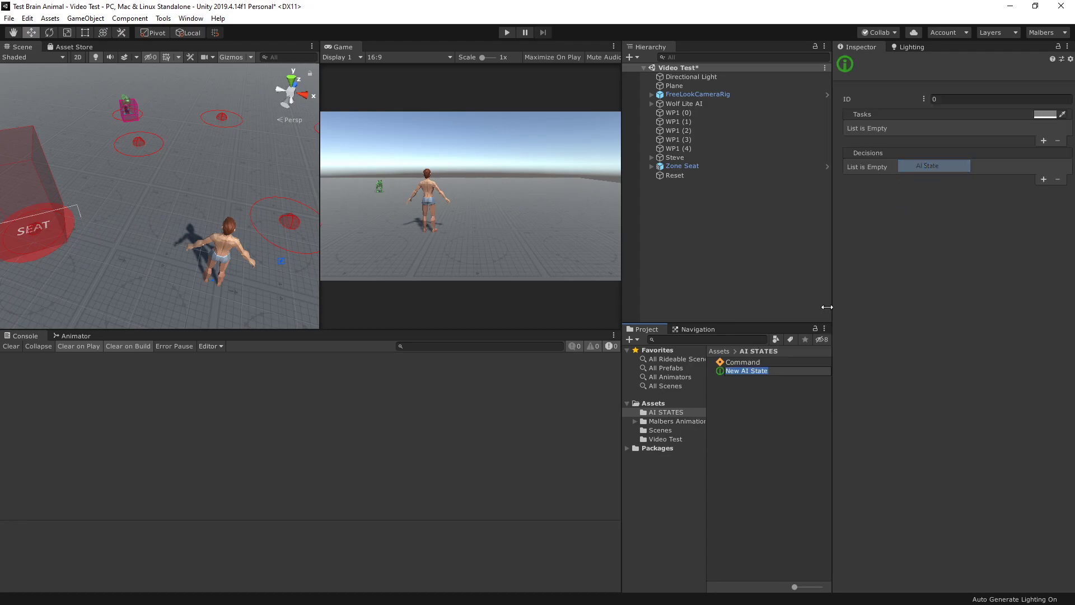
pyautogui.write('Patrol')
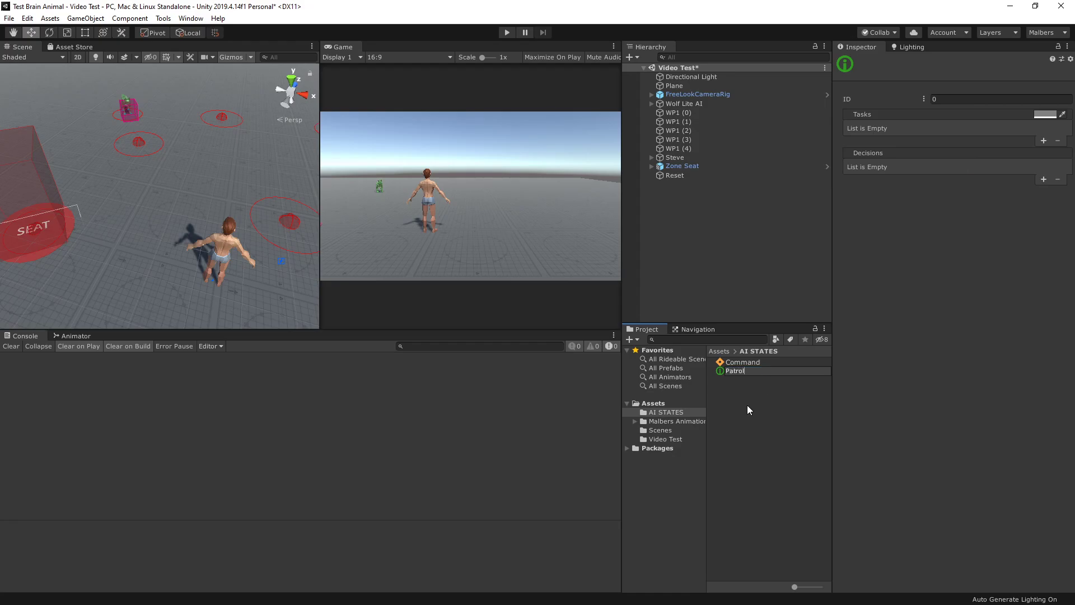
pyautogui.press('Return')
# Add the Patrol (PatrolTask) entry to the Patrol state's Tasks list
pyautogui.click(1043, 142)
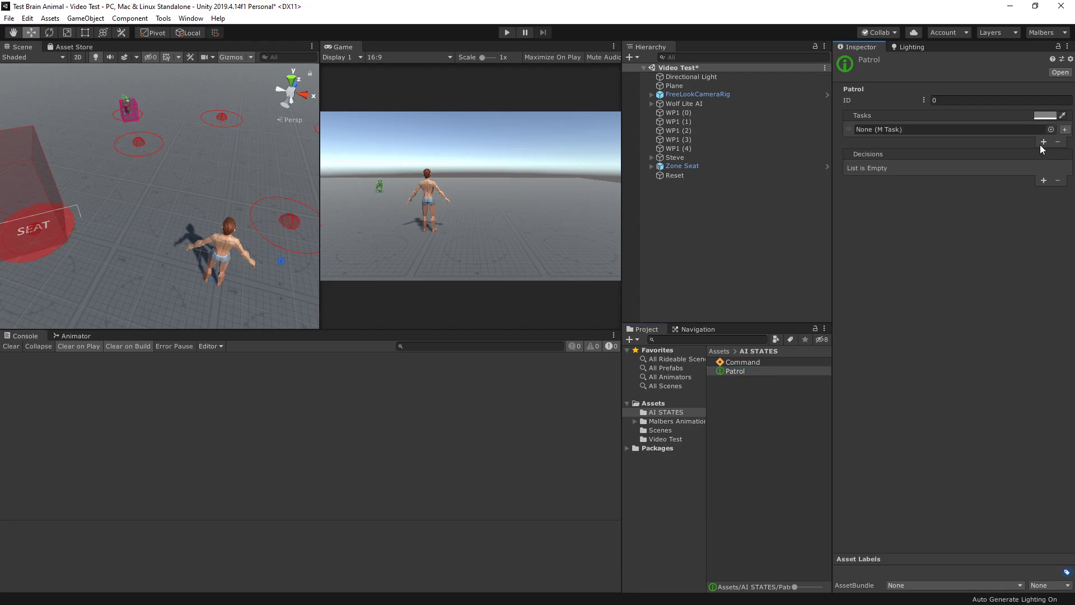
pyautogui.click(1050, 130)
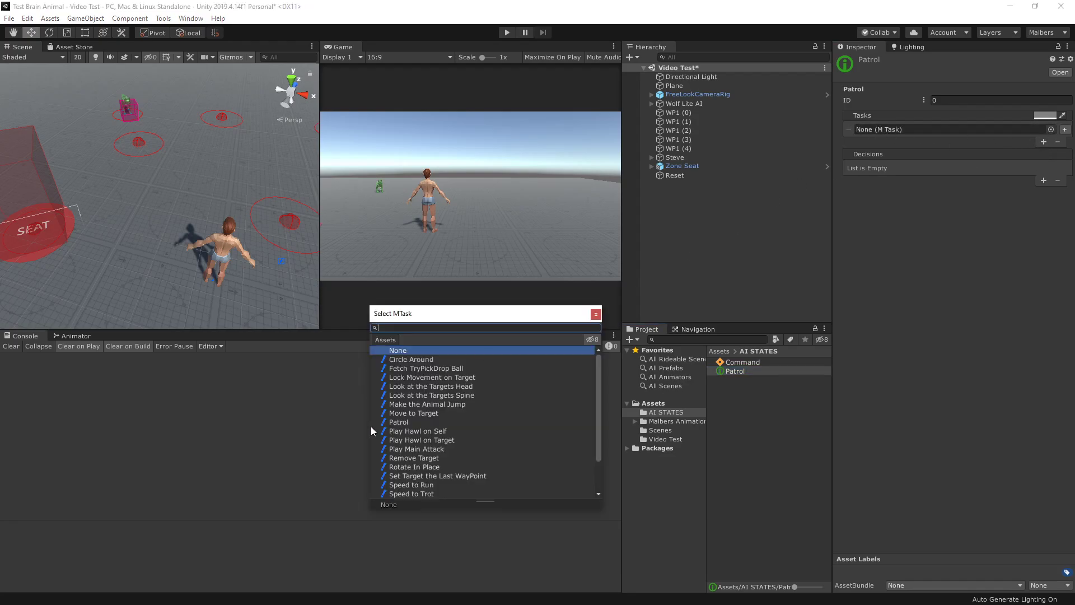
pyautogui.click(398, 422)
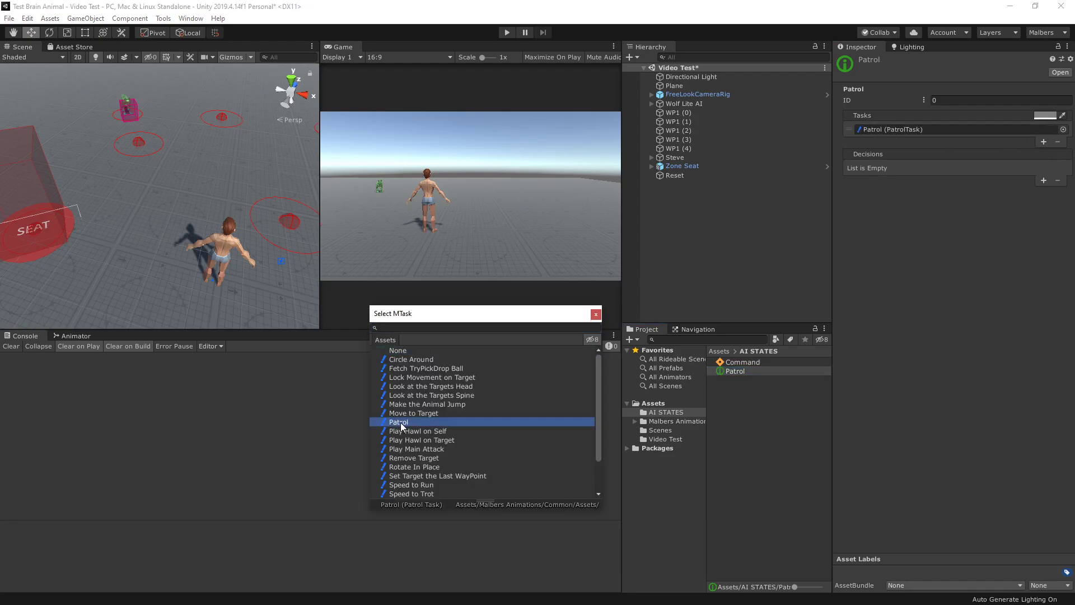
pyautogui.click(596, 314)
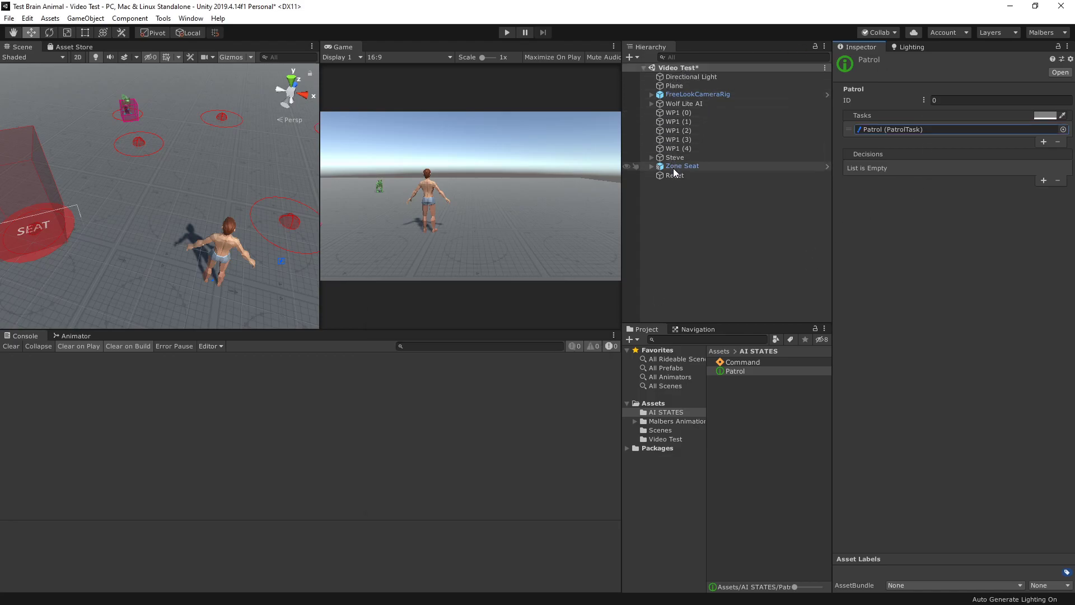
pyautogui.click(674, 105)
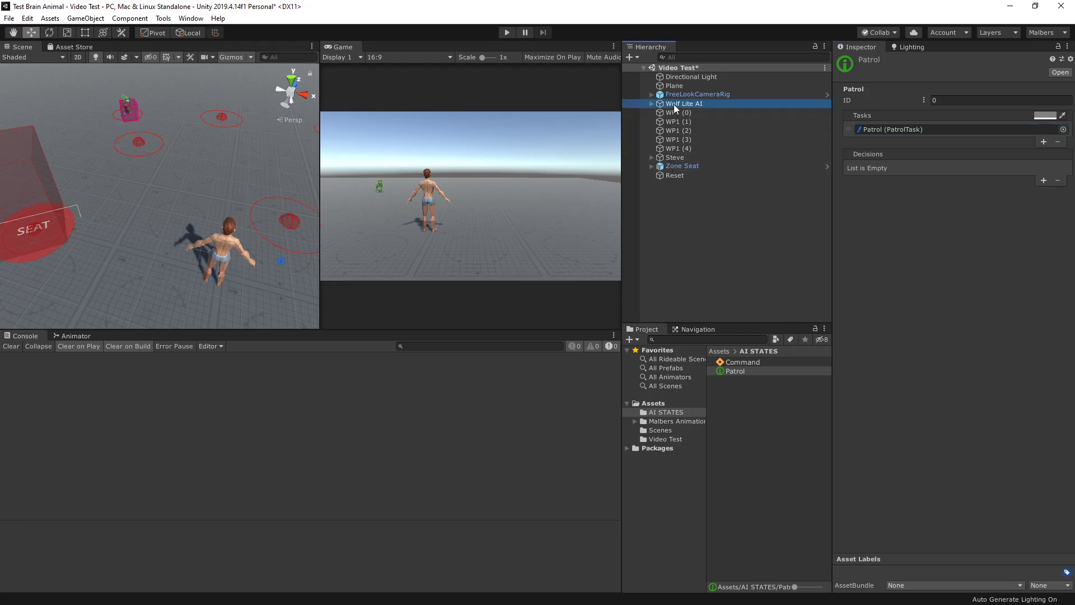
# On the wolf's - AI - object, put Patrol in M Animal Brain's Current State and WP1 (0) in Target
pyautogui.click(652, 104)
pyautogui.click(681, 113)
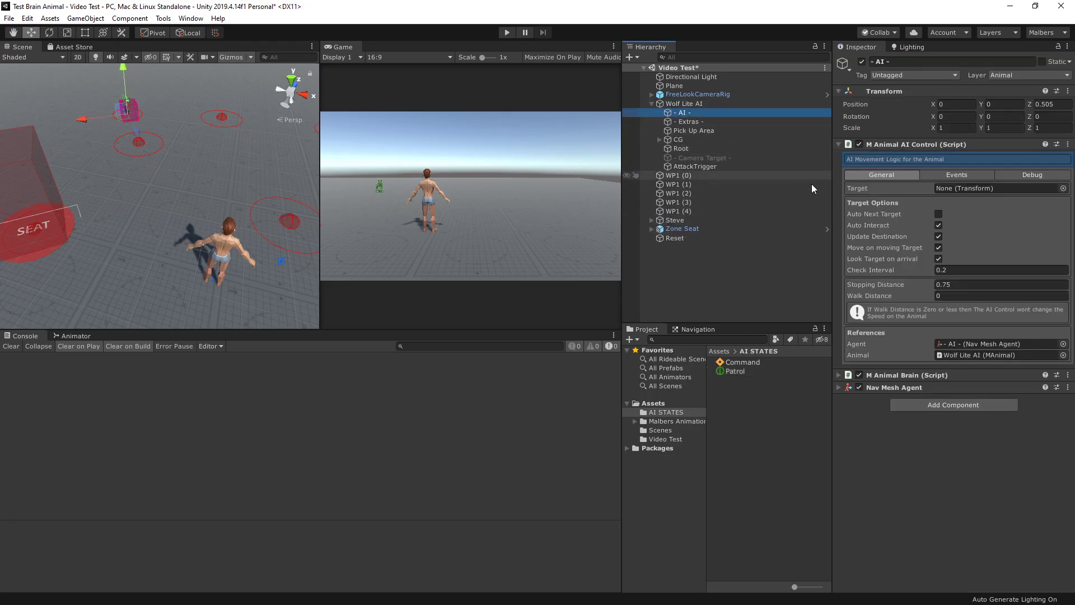
pyautogui.click(905, 375)
pyautogui.scroll(-3, 929, 419)
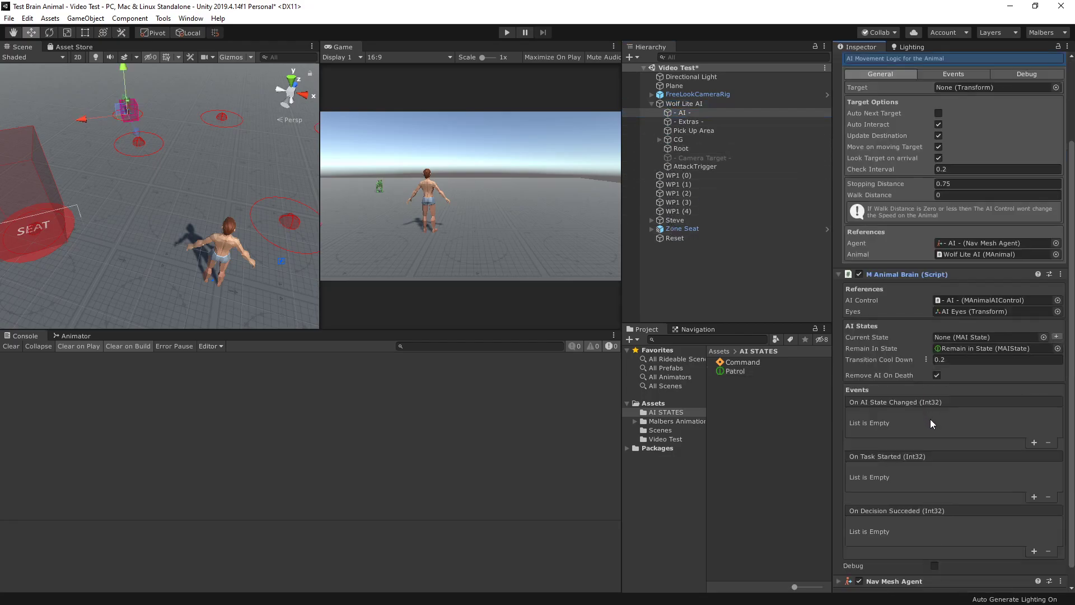
pyautogui.scroll(-1, 929, 418)
pyautogui.moveTo(755, 372); pyautogui.dragTo(963, 318)
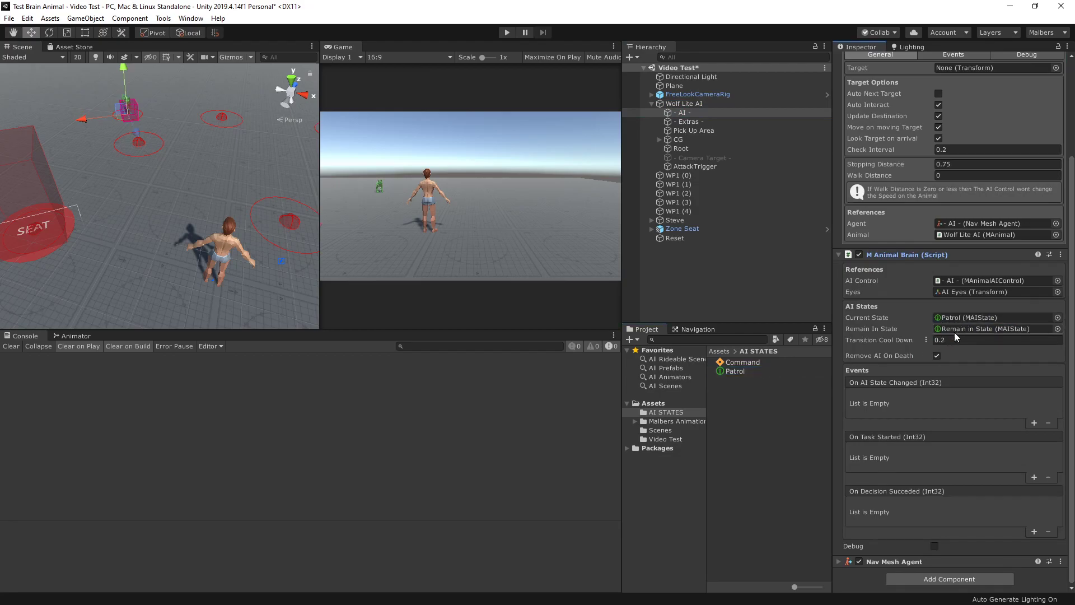
pyautogui.scroll(4, 957, 329)
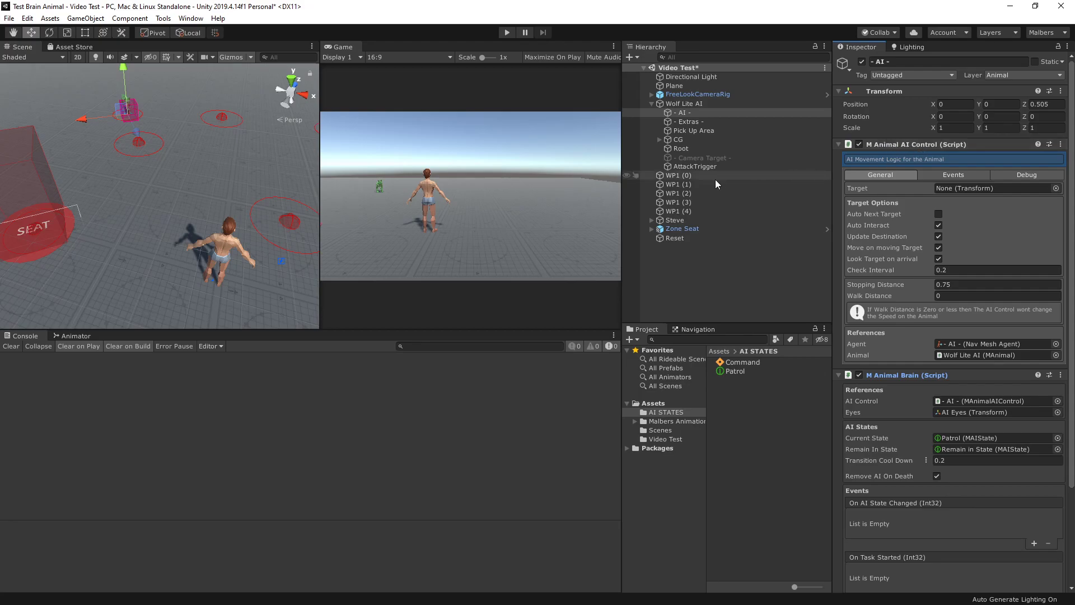
pyautogui.moveTo(681, 179); pyautogui.dragTo(968, 190)
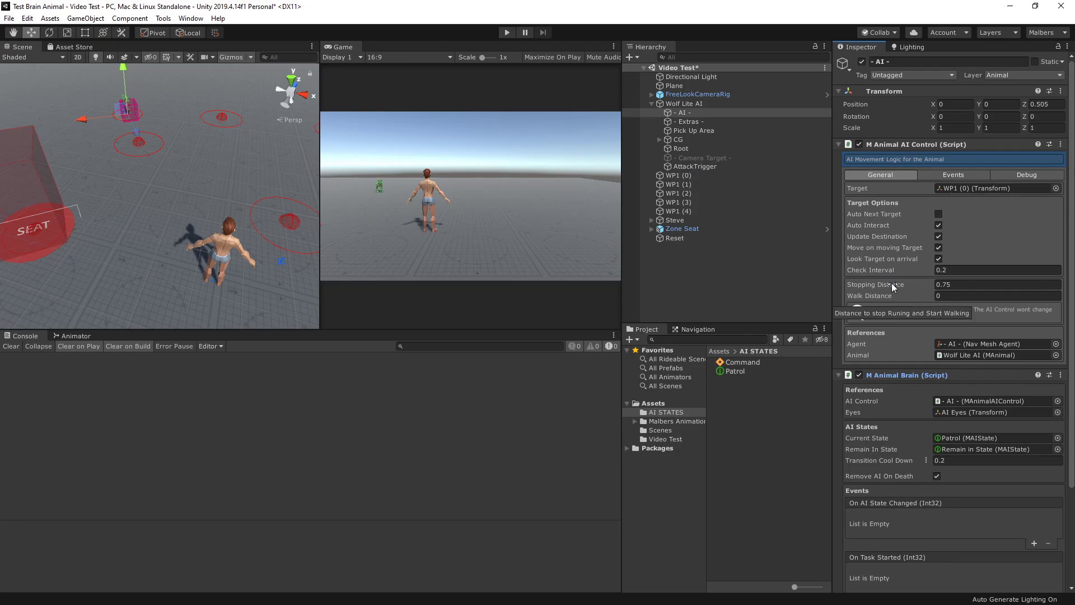
# Play-test the wolf patrolling the WP1 waypoints, then stop Play mode and deselect
pyautogui.click(507, 33)
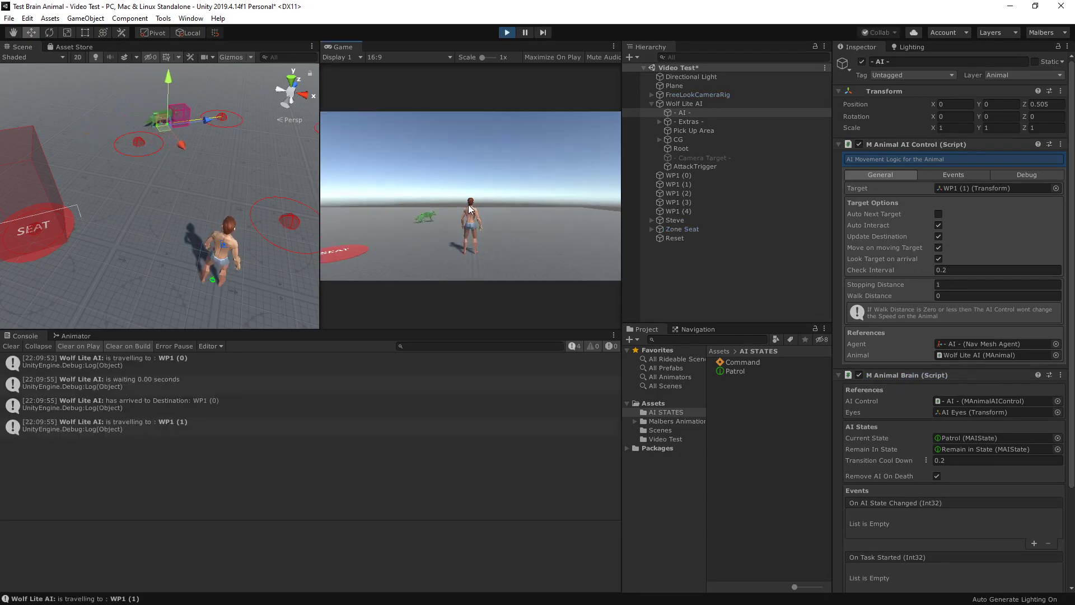
pyautogui.keyDown('alt'); pyautogui.moveTo(317, 169); pyautogui.dragTo(355, 173); pyautogui.keyUp('alt')
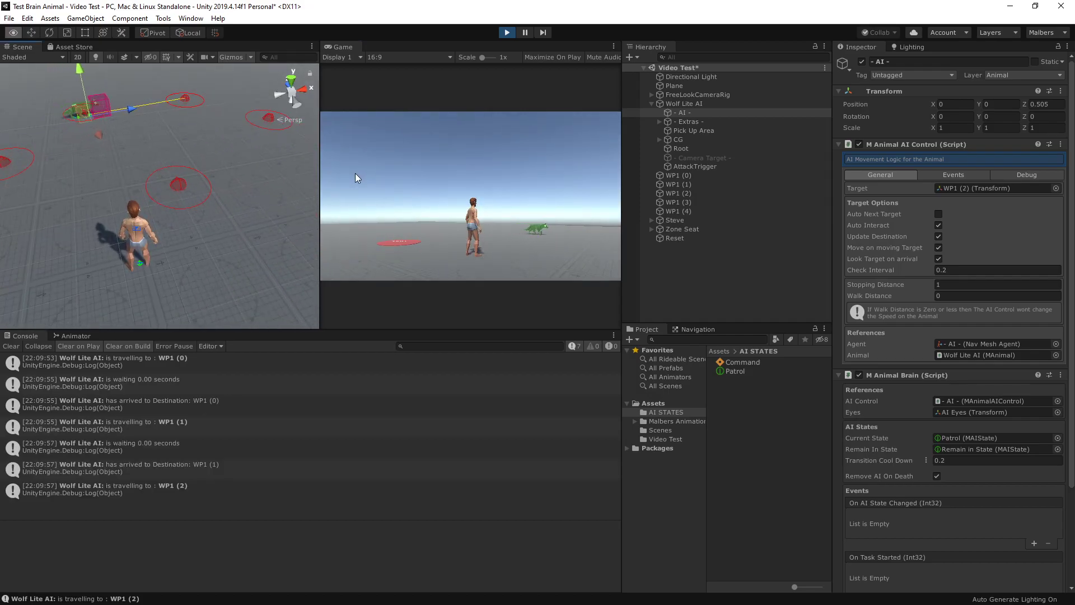
pyautogui.click(499, 32)
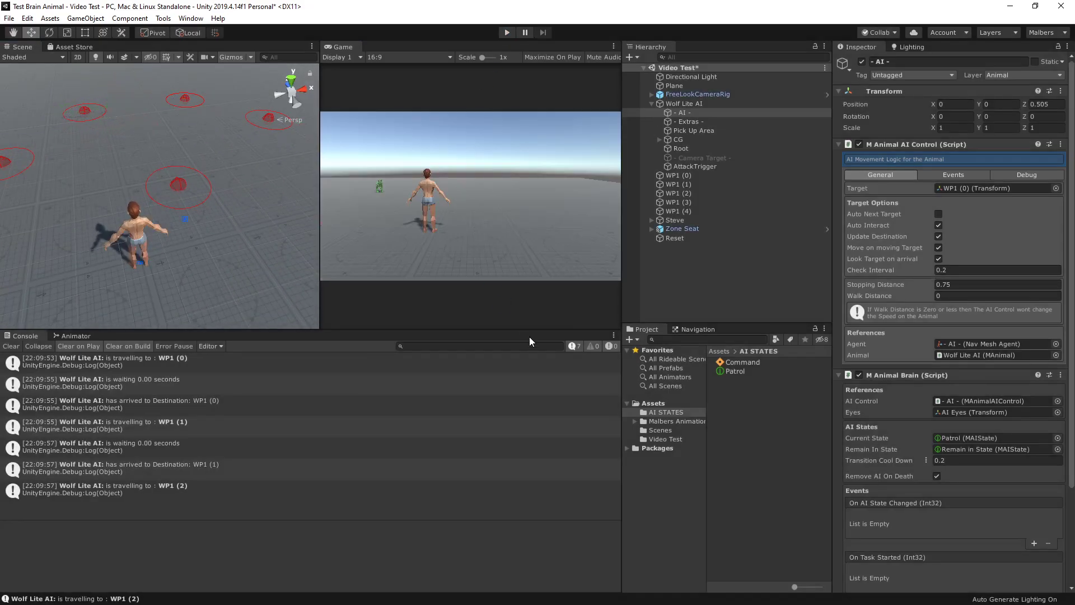
pyautogui.click(778, 412)
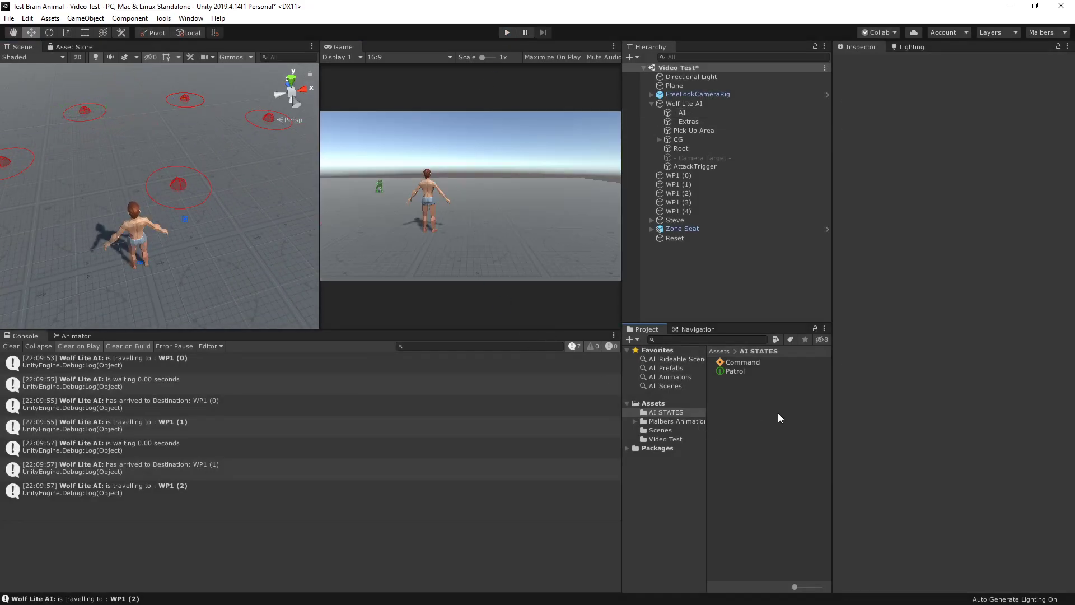
# Add a new empty decision slot with True and False states to the Patrol state
pyautogui.click(752, 371)
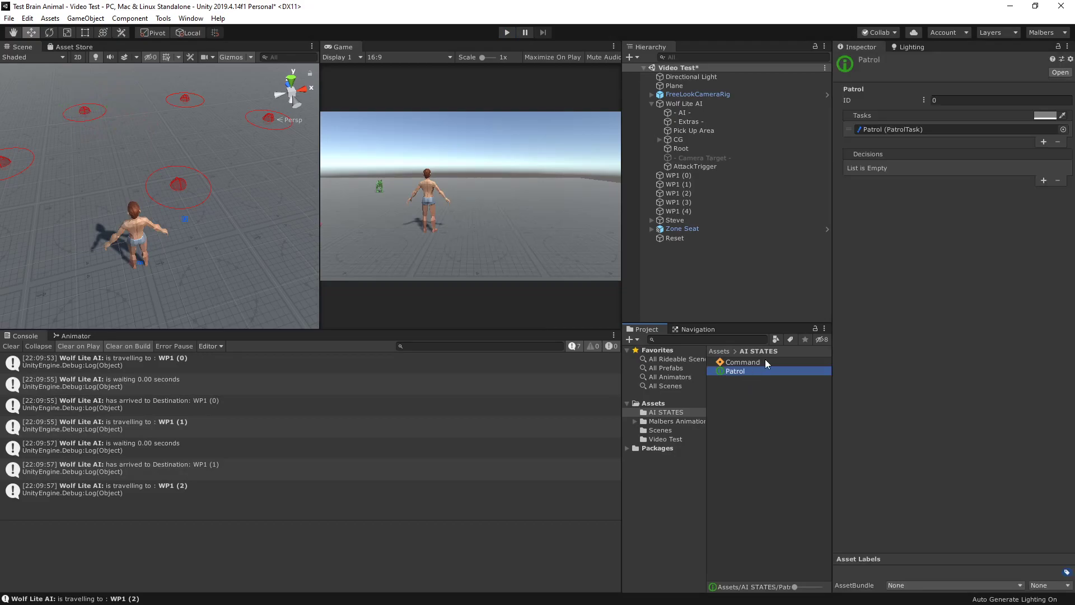
pyautogui.click(1043, 180)
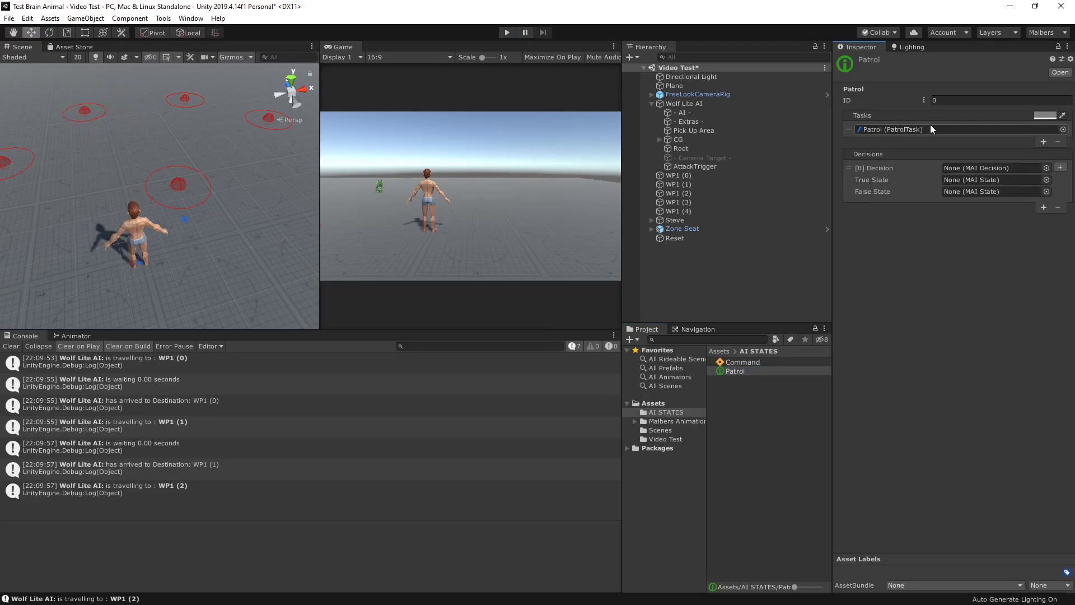
pyautogui.click(737, 396)
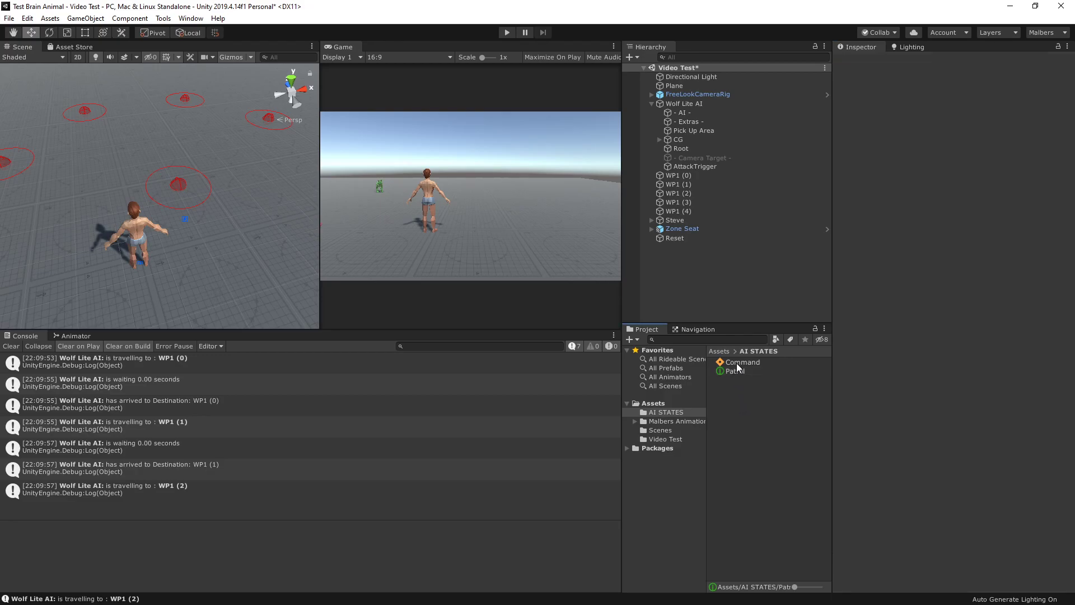
# Inspect the Command variable, the Wolf Lite AI object and Steve's input commands
pyautogui.click(739, 363)
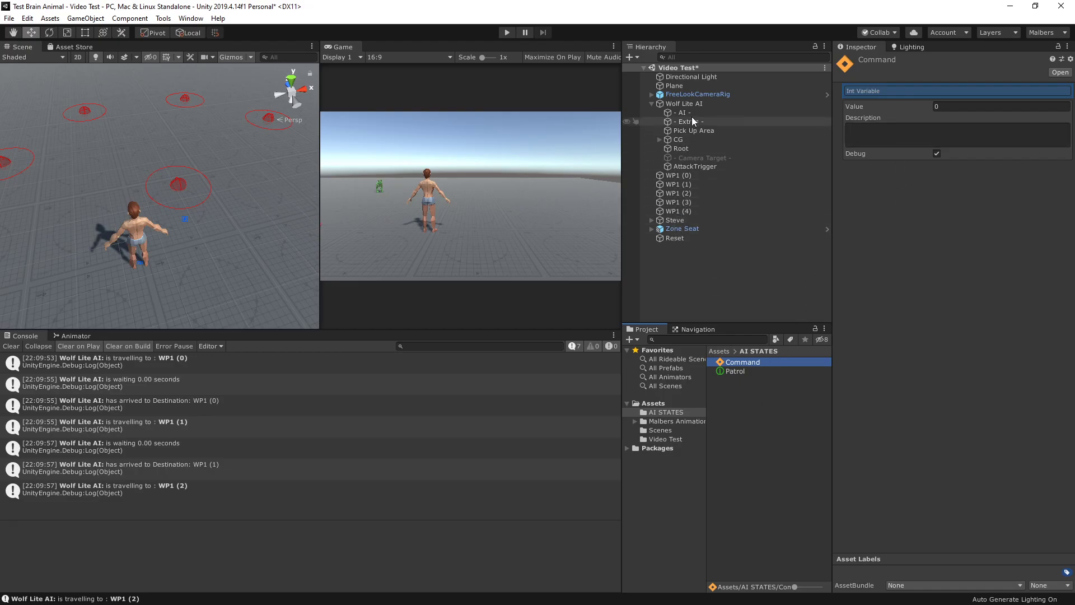
pyautogui.click(691, 102)
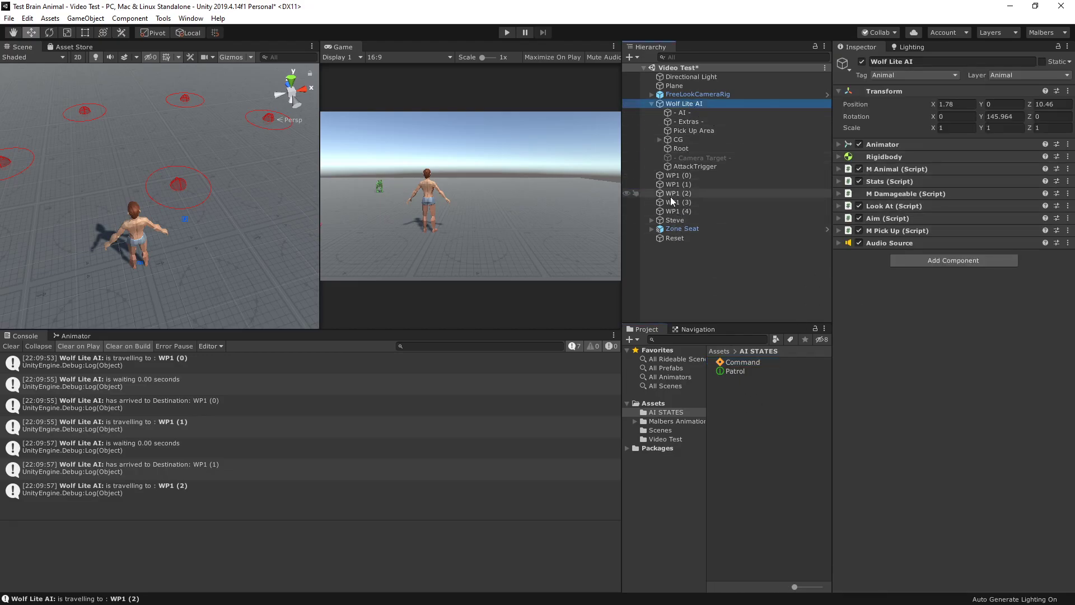
pyautogui.click(675, 221)
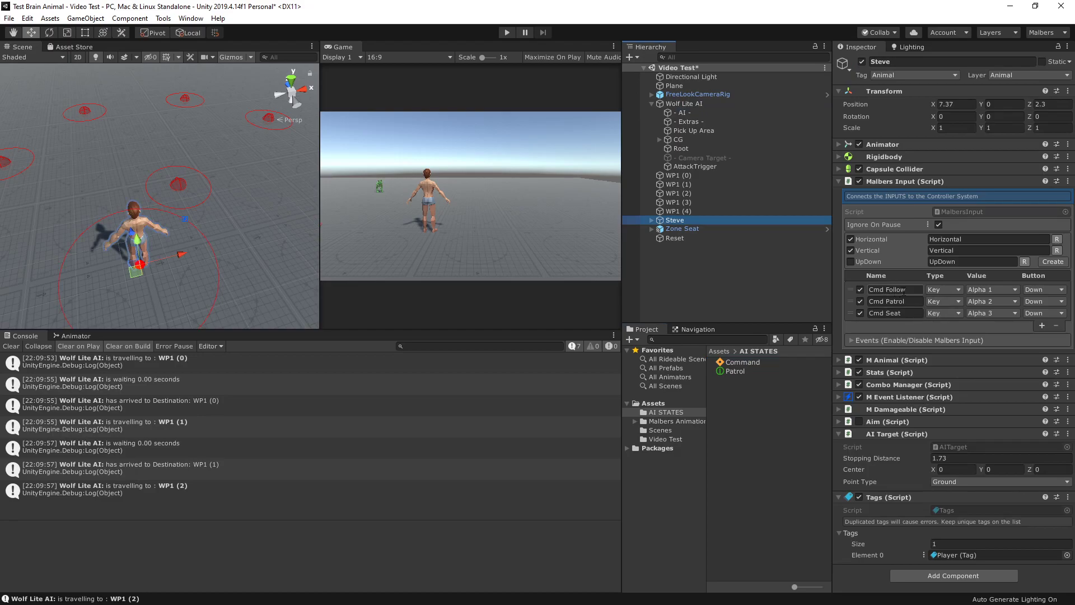
pyautogui.click(735, 392)
# Browse Create > Malbers Animations > Pluggable AI, then list the decision types for Patrol's slot
pyautogui.rightClick(735, 392)
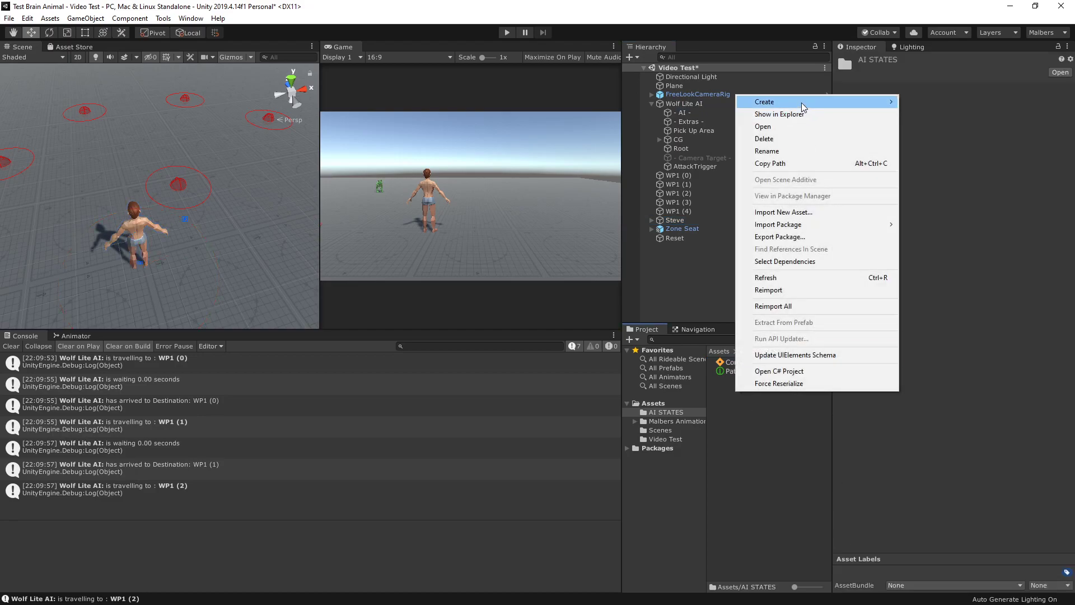
pyautogui.moveTo(802, 102)
pyautogui.moveTo(944, 102)
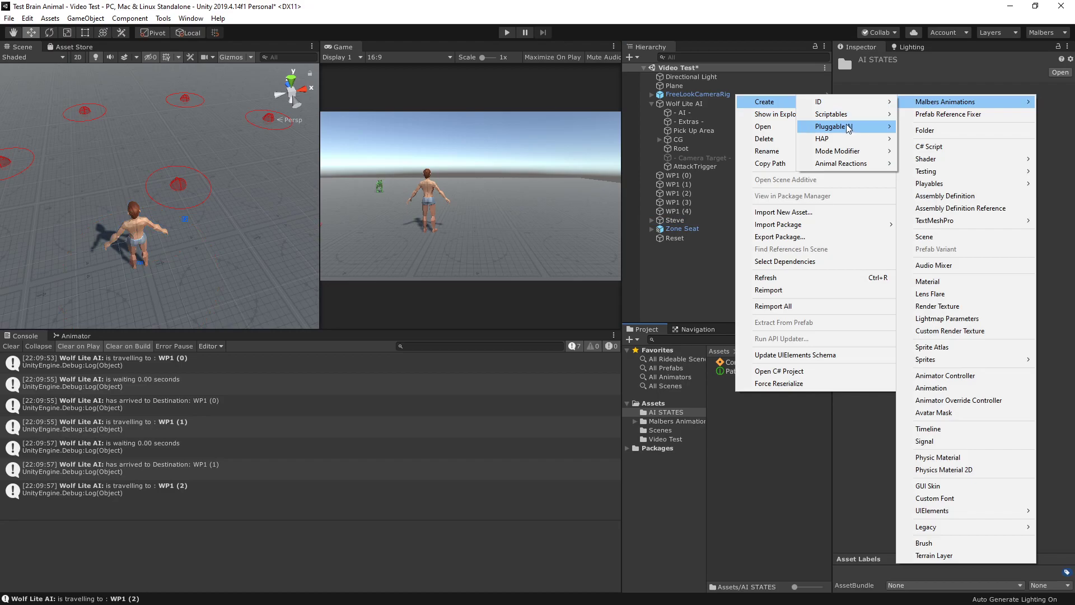
pyautogui.click(751, 432)
pyautogui.click(743, 373)
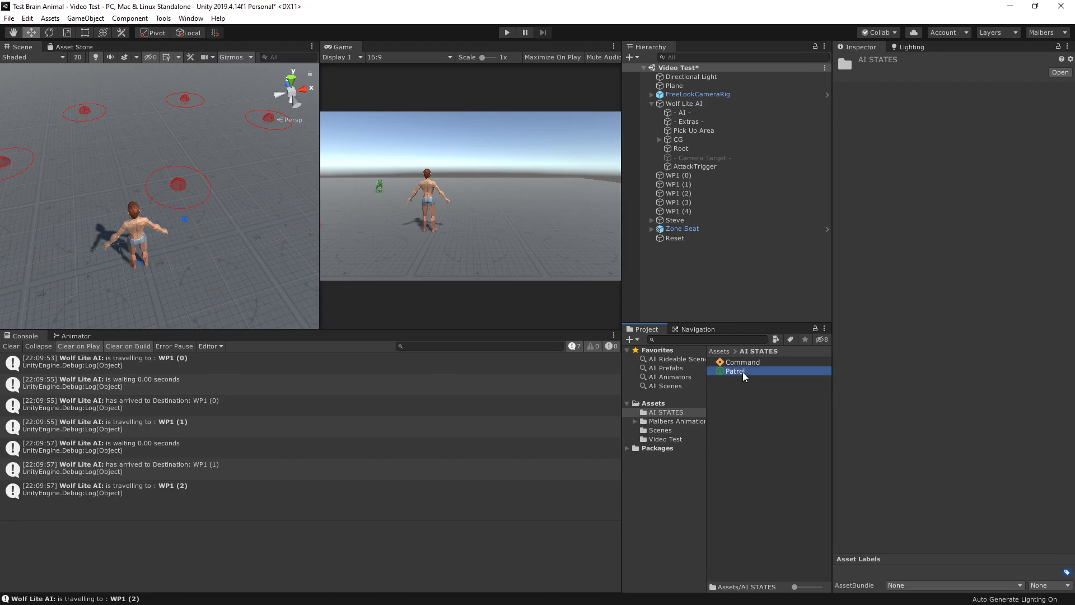
pyautogui.click(1060, 168)
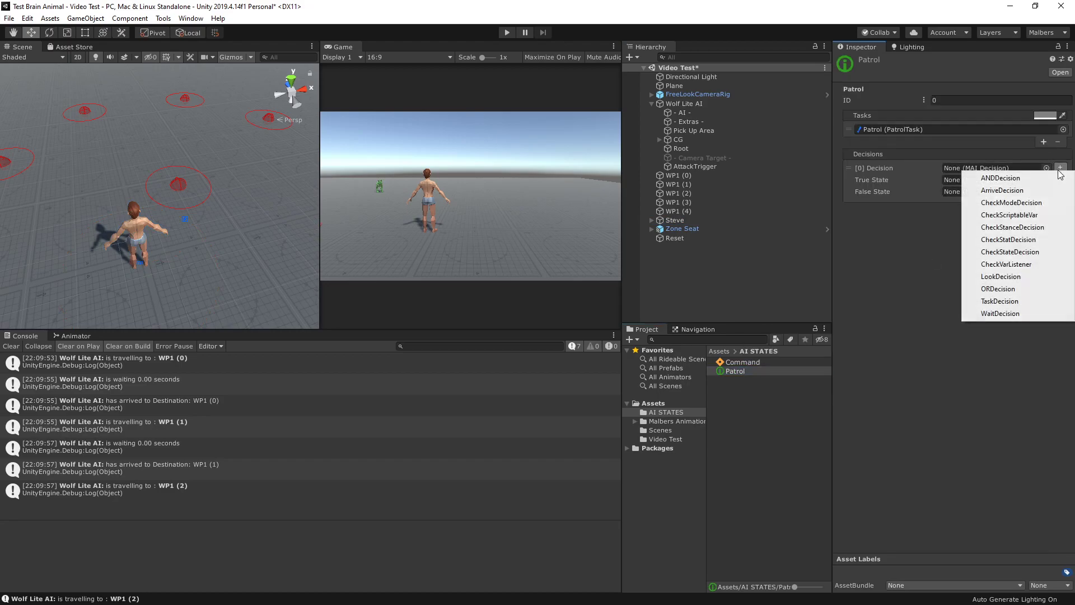
# Create a CheckScriptableVar decision saved as 'Check Follow Command' in Patrol's first decision slot
pyautogui.click(1008, 216)
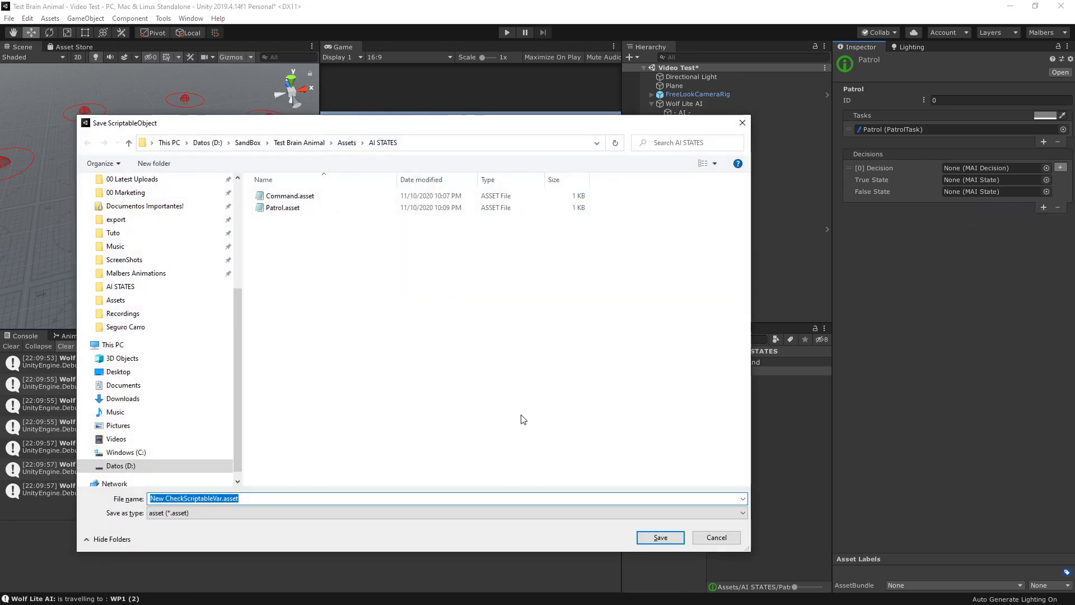
pyautogui.write('Chec')
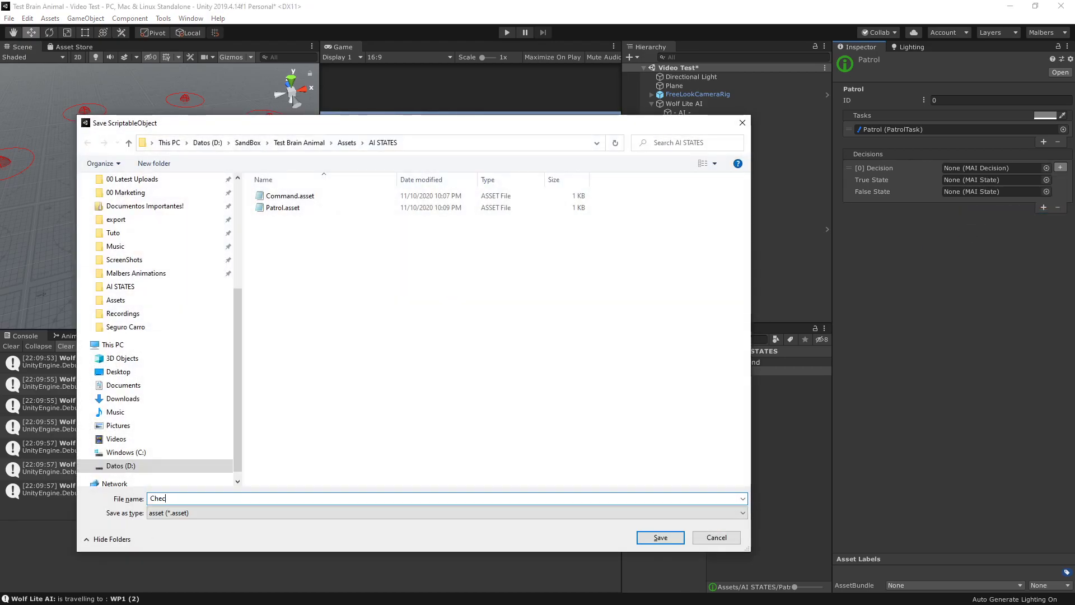
pyautogui.write('k Follow Com')
pyautogui.write('mad')
pyautogui.write('d')
pyautogui.press('Return')
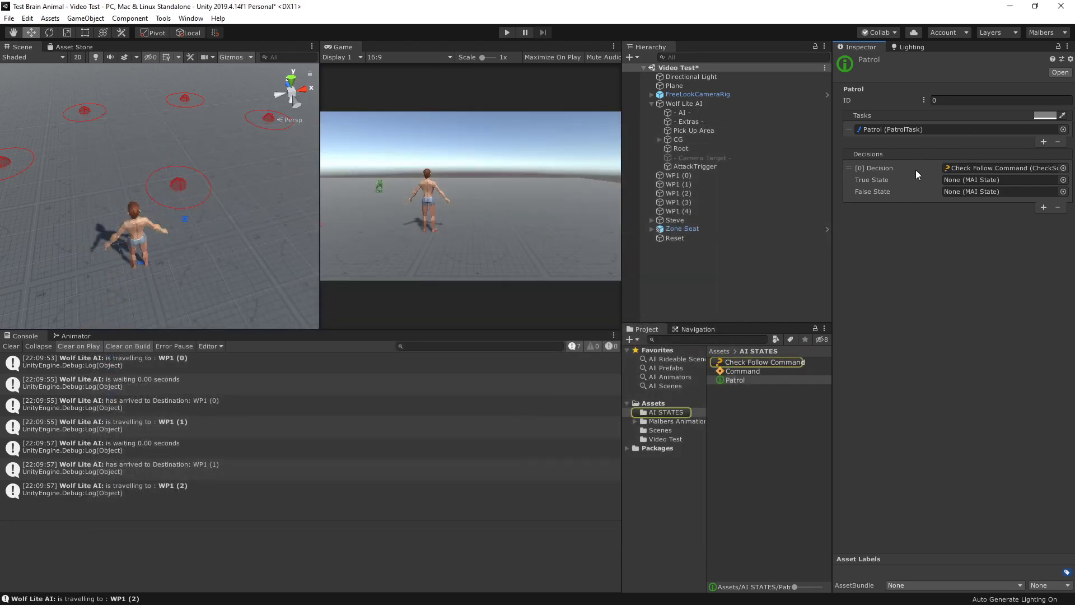
# Set Check Follow Command to Int type comparing Command to 1, and clear the Console
pyautogui.click(848, 167)
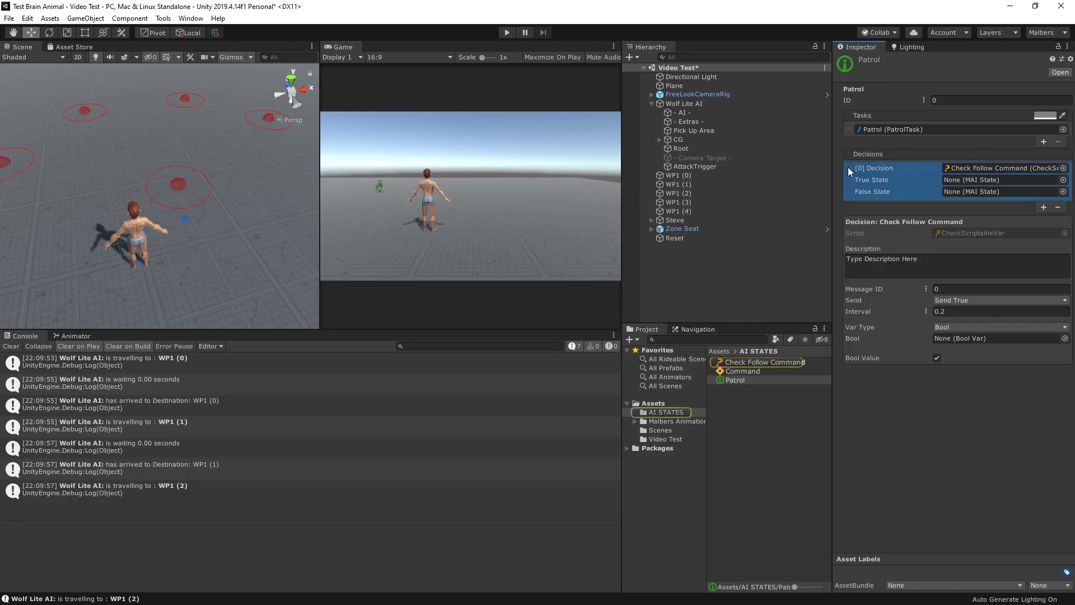
pyautogui.click(945, 328)
pyautogui.click(952, 348)
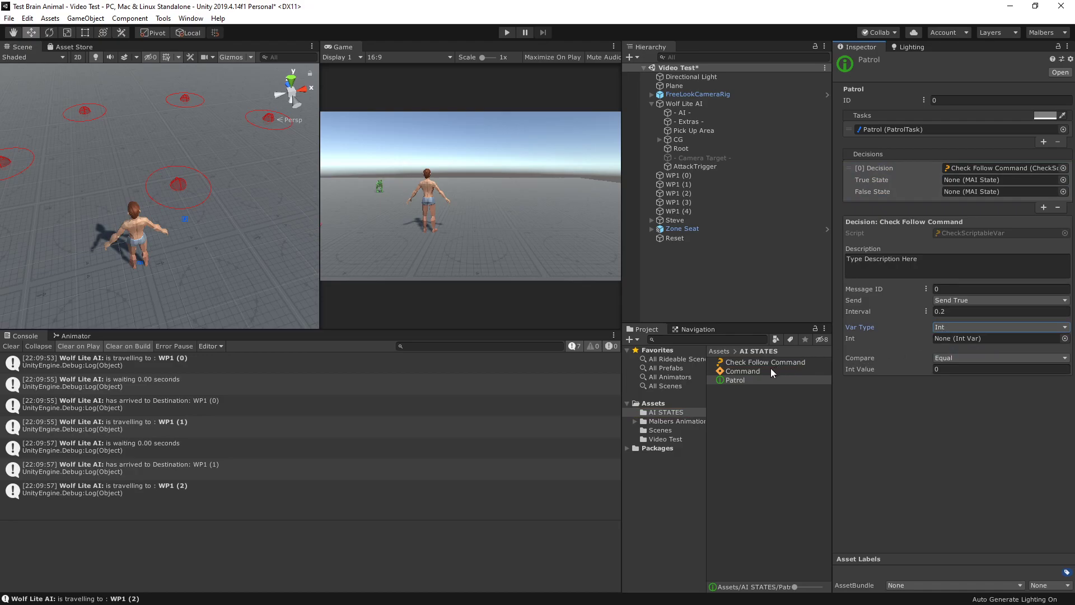
pyautogui.moveTo(743, 371); pyautogui.dragTo(948, 340)
pyautogui.click(941, 370)
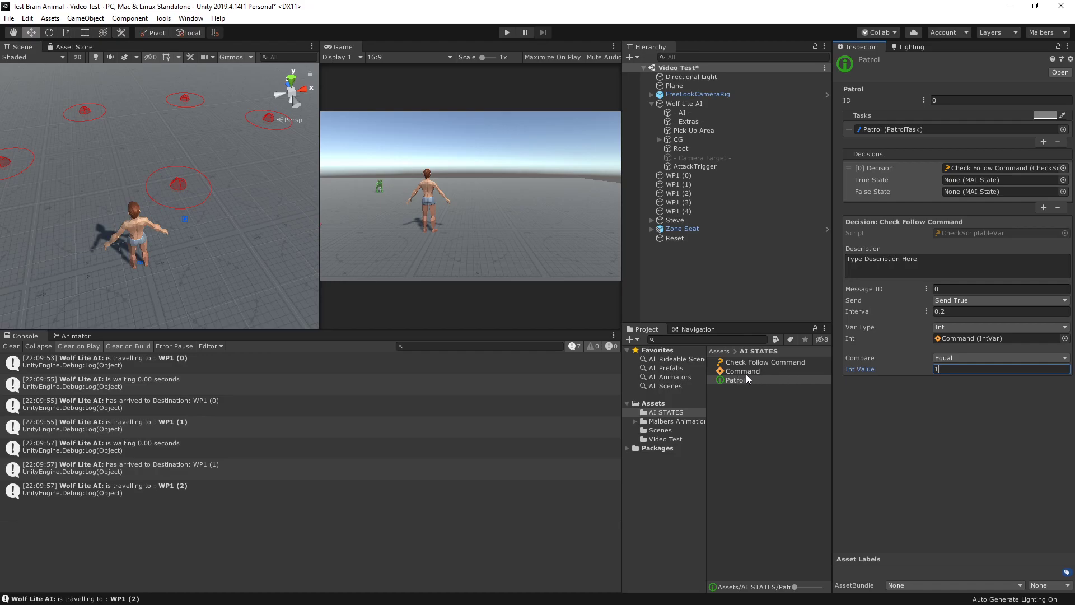
pyautogui.click(17, 346)
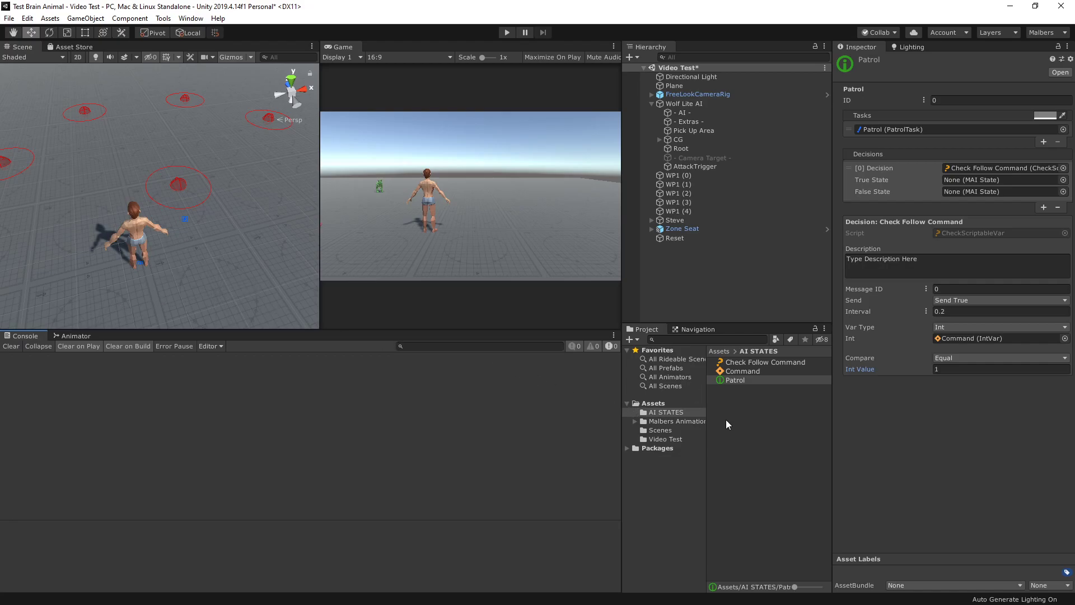
pyautogui.rightClick(724, 399)
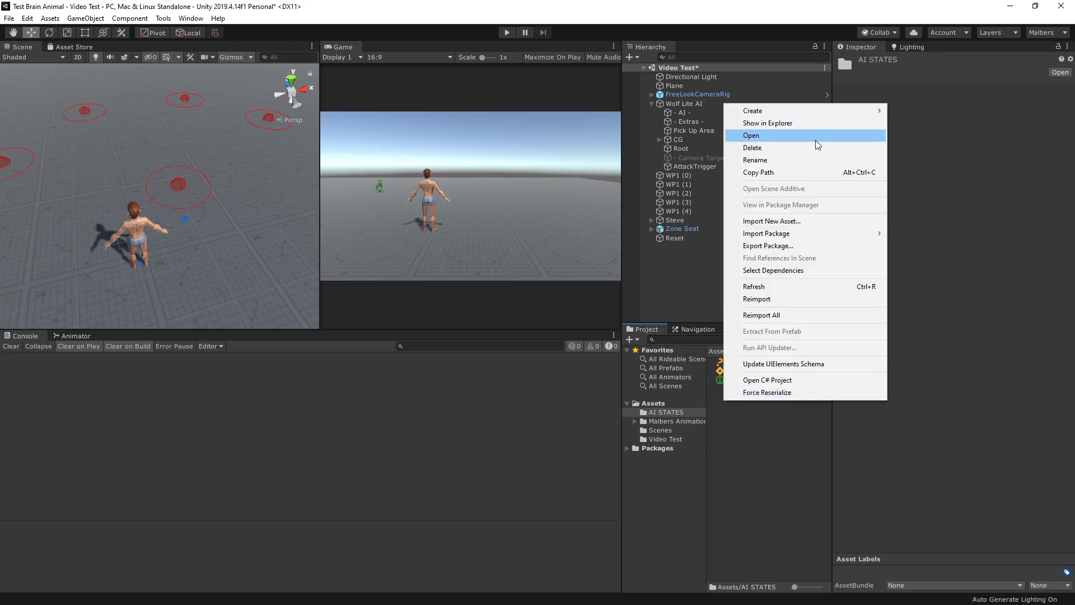